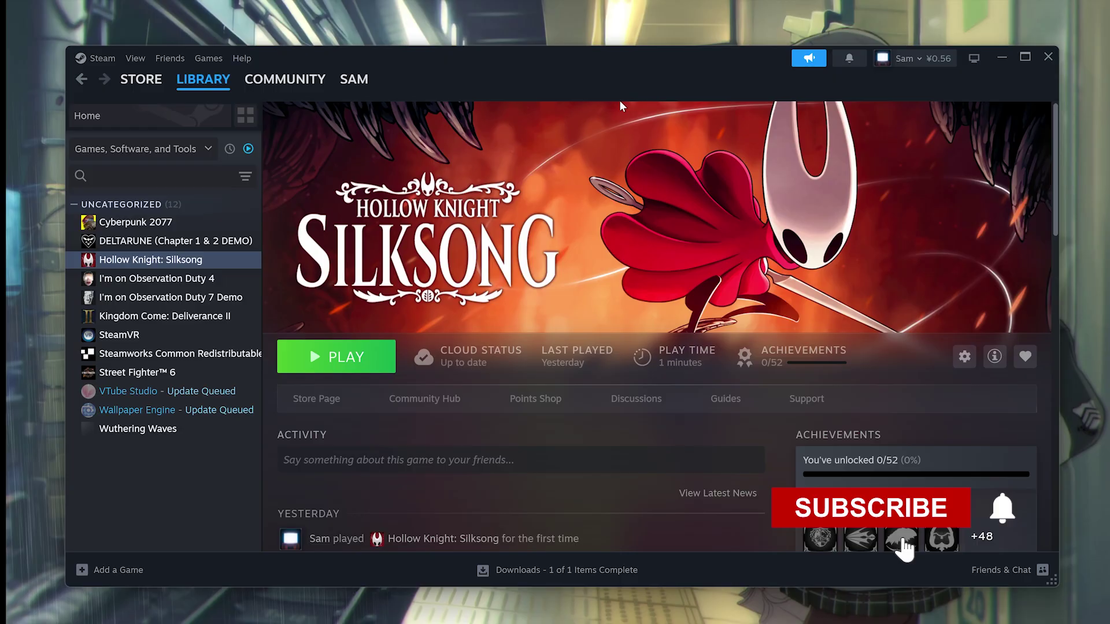
# Open Hollow Knight: Silksong's Properties at Installed Files, showing 7.56 GB on Local Drive (C:)
pyautogui.rightClick(225, 261)
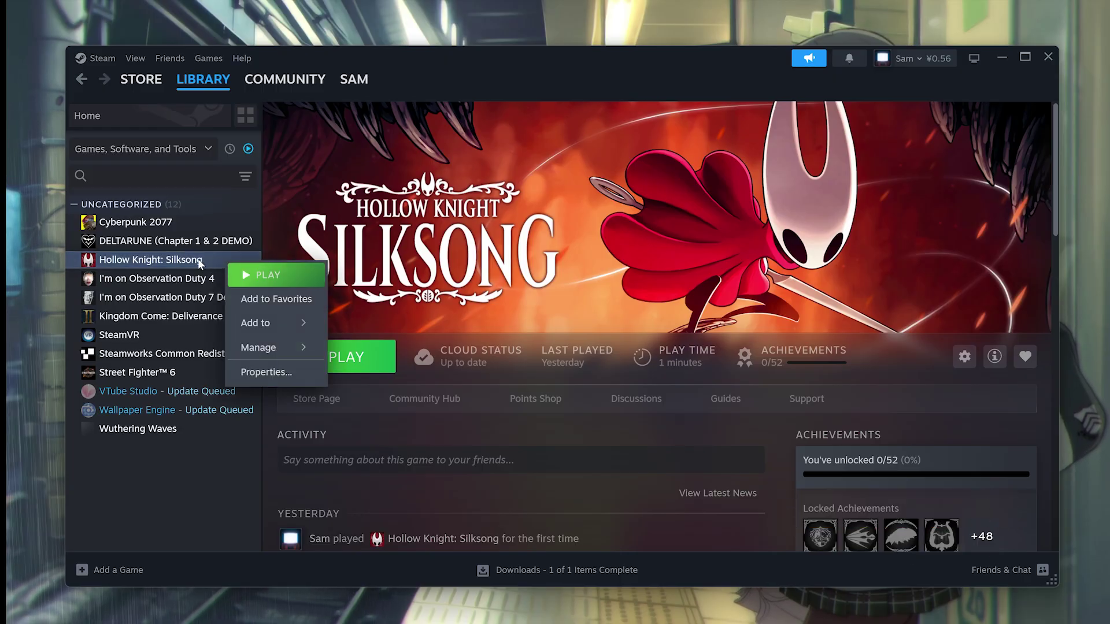
pyautogui.click(172, 263)
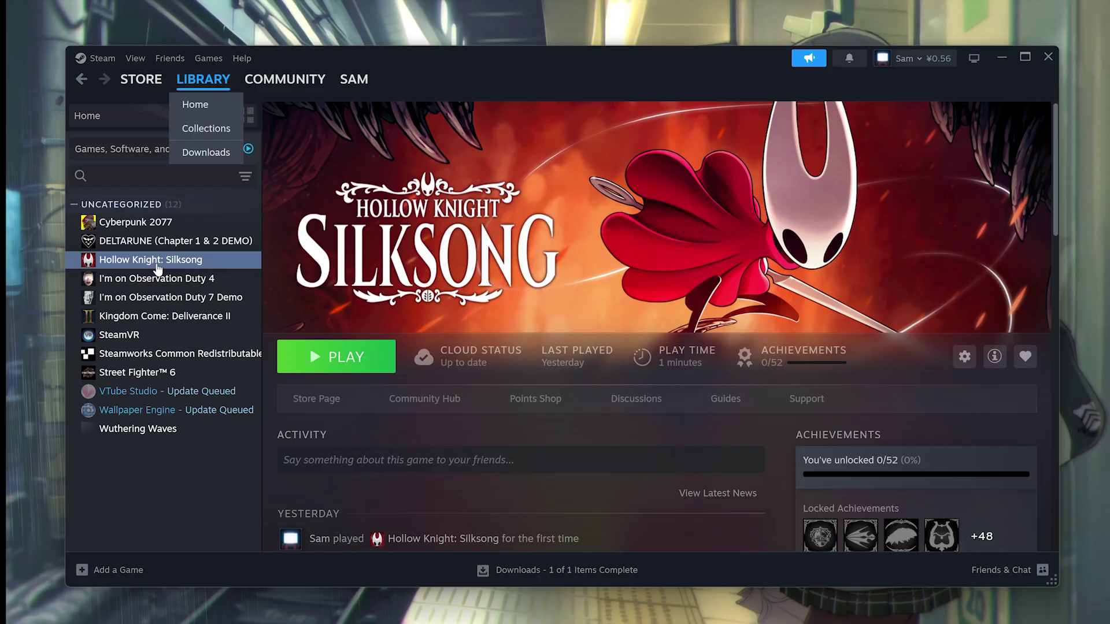
pyautogui.rightClick(163, 266)
pyautogui.click(199, 373)
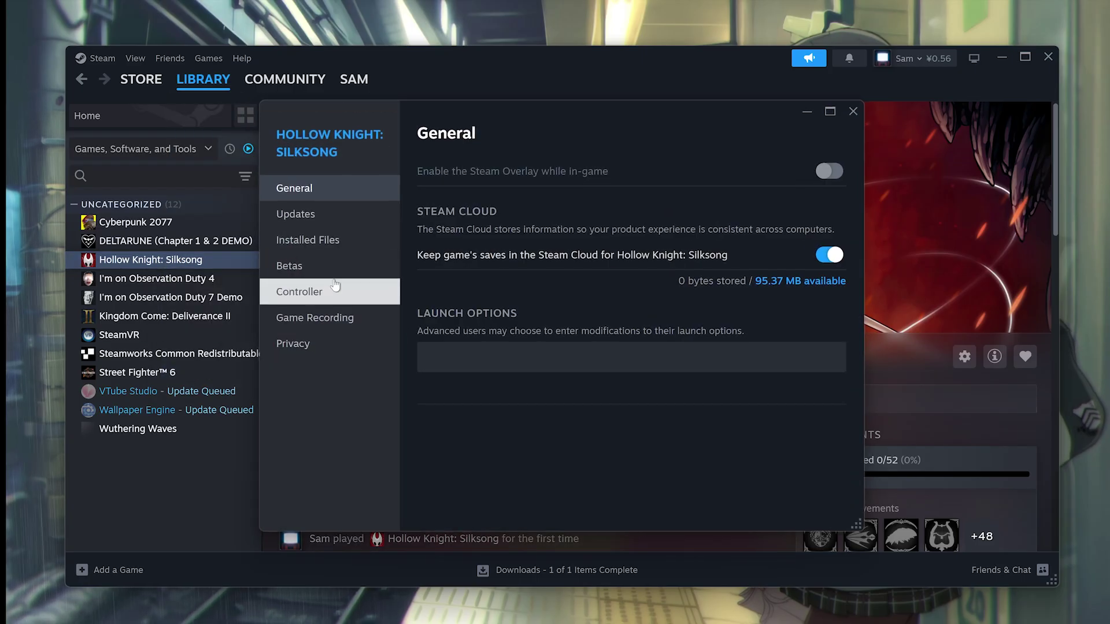
pyautogui.click(368, 219)
pyautogui.click(364, 237)
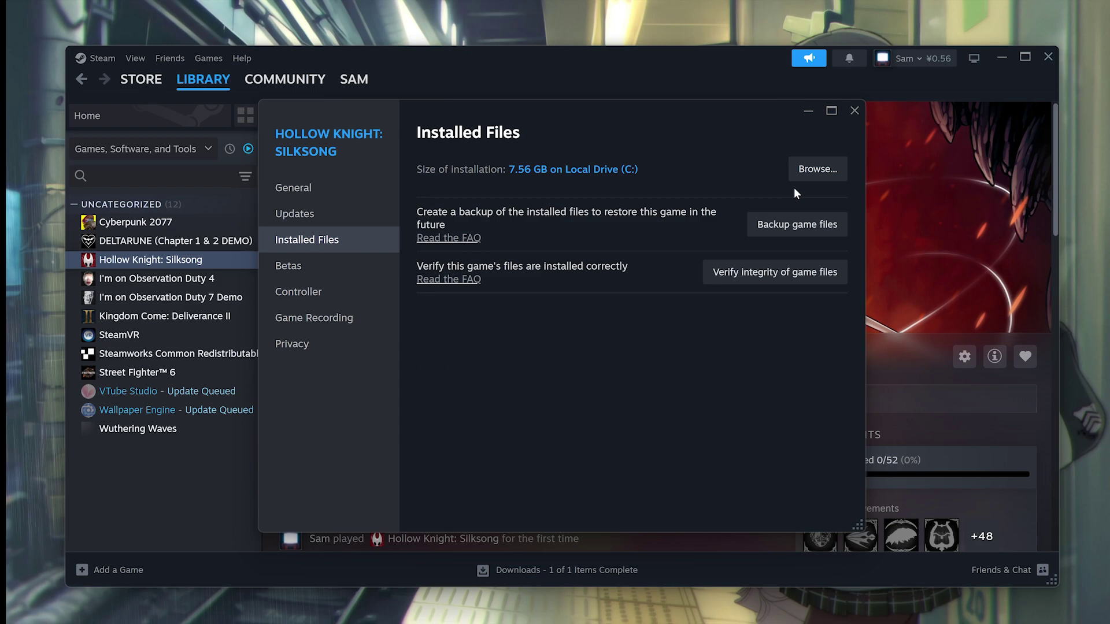
# Browse to the game's install folder and open Hollow Knight Silksong.exe's file properties
pyautogui.click(815, 170)
pyautogui.click(735, 329)
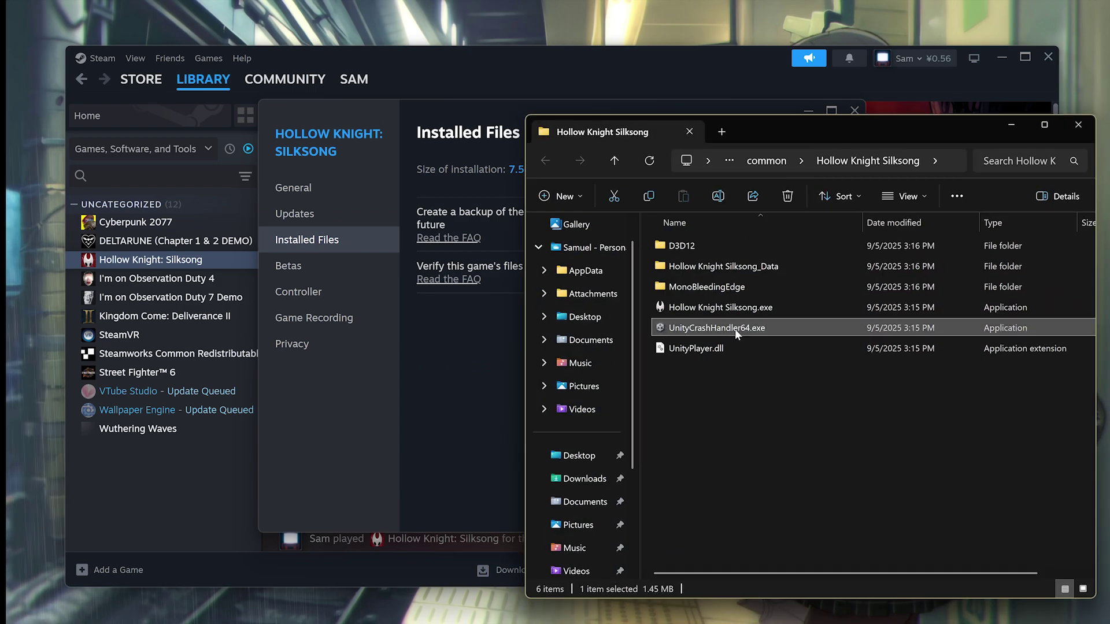
pyautogui.click(758, 307)
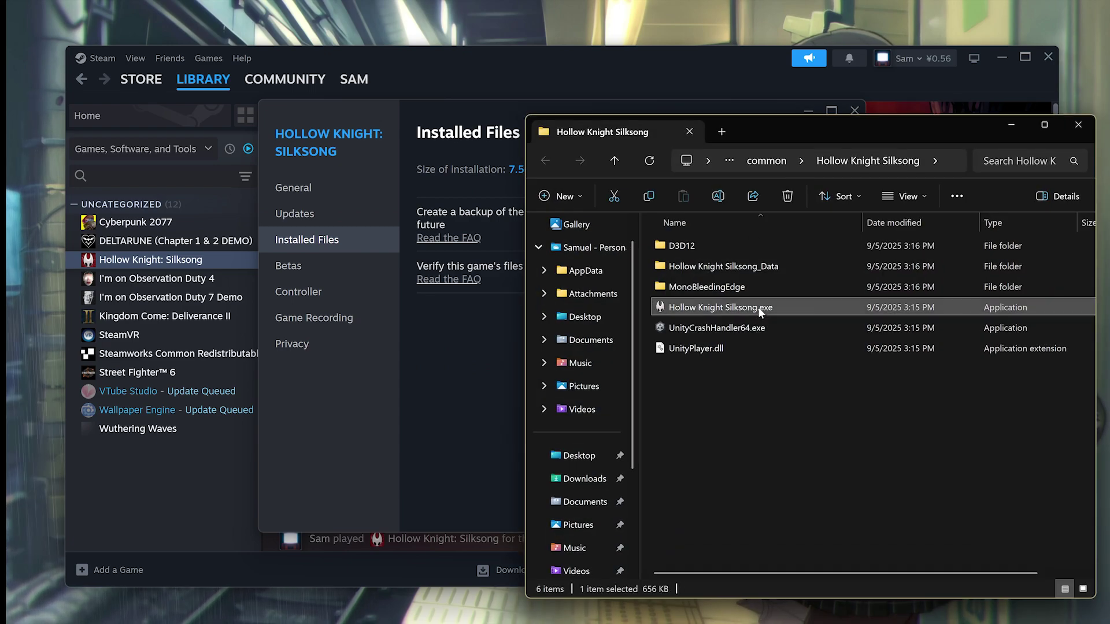
pyautogui.rightClick(758, 307)
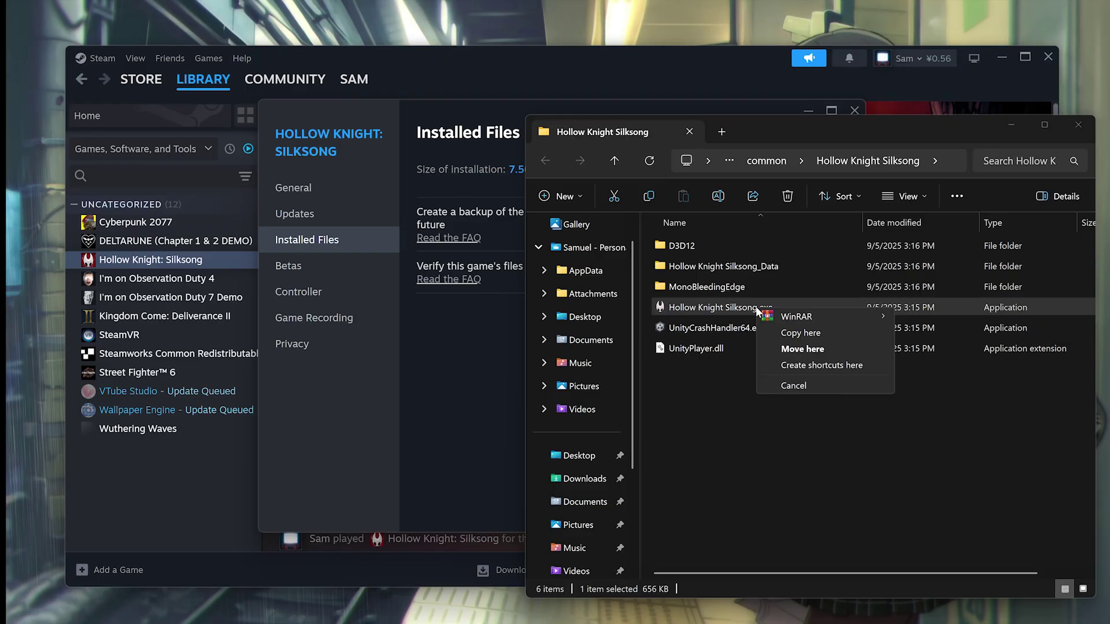
pyautogui.rightClick(731, 306)
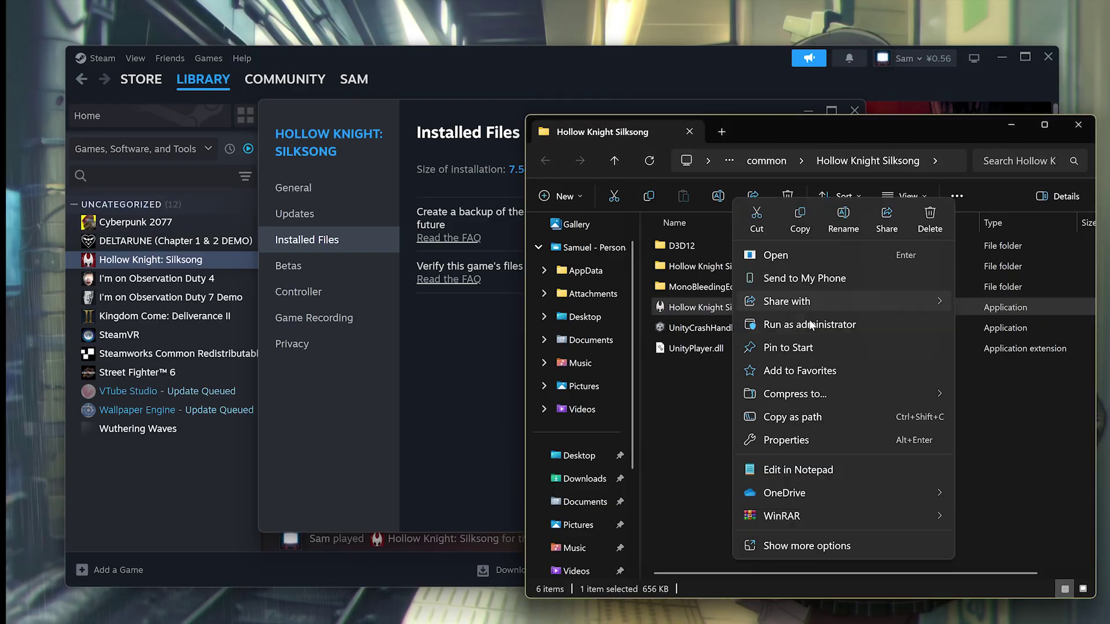
pyautogui.click(807, 434)
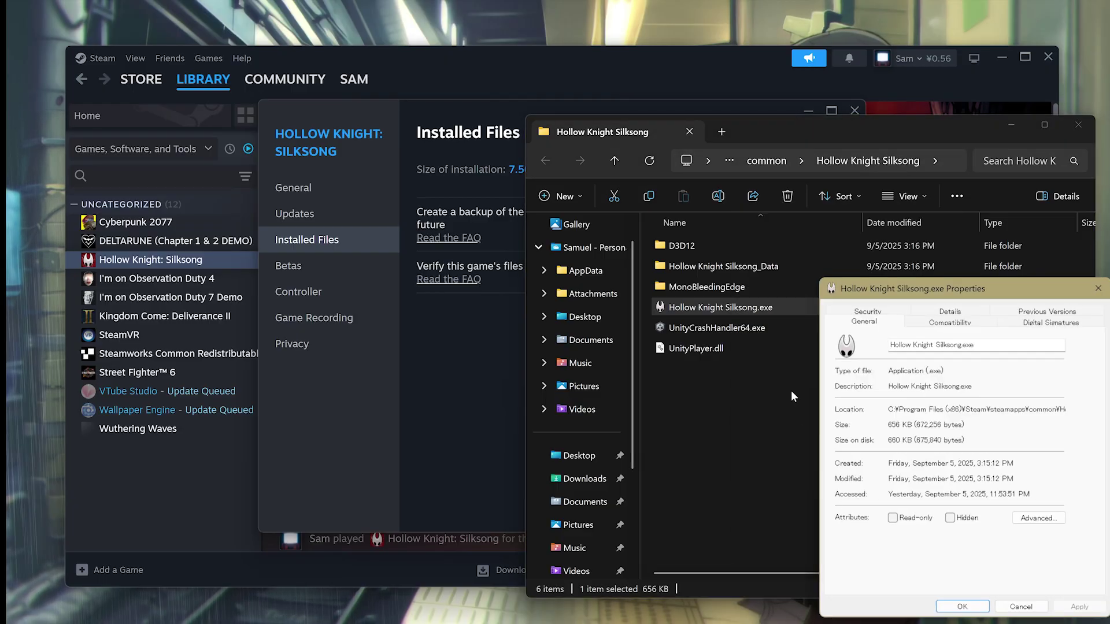
# Disable fullscreen optimizations on the Compatibility tab and apply the change
pyautogui.moveTo(946, 282); pyautogui.dragTo(619, 189)
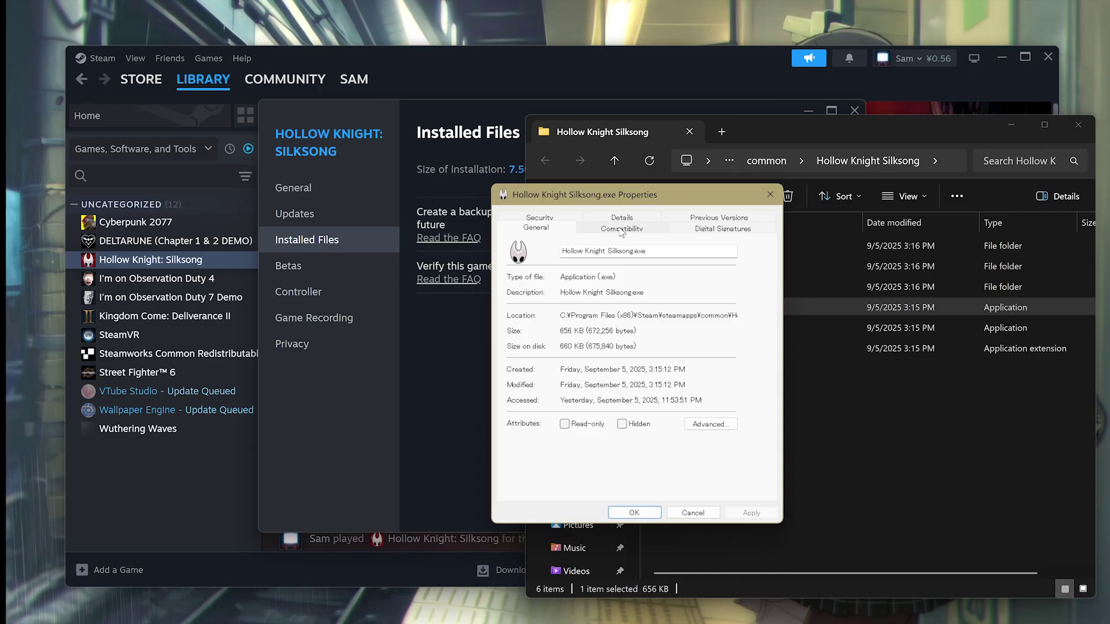
pyautogui.click(622, 231)
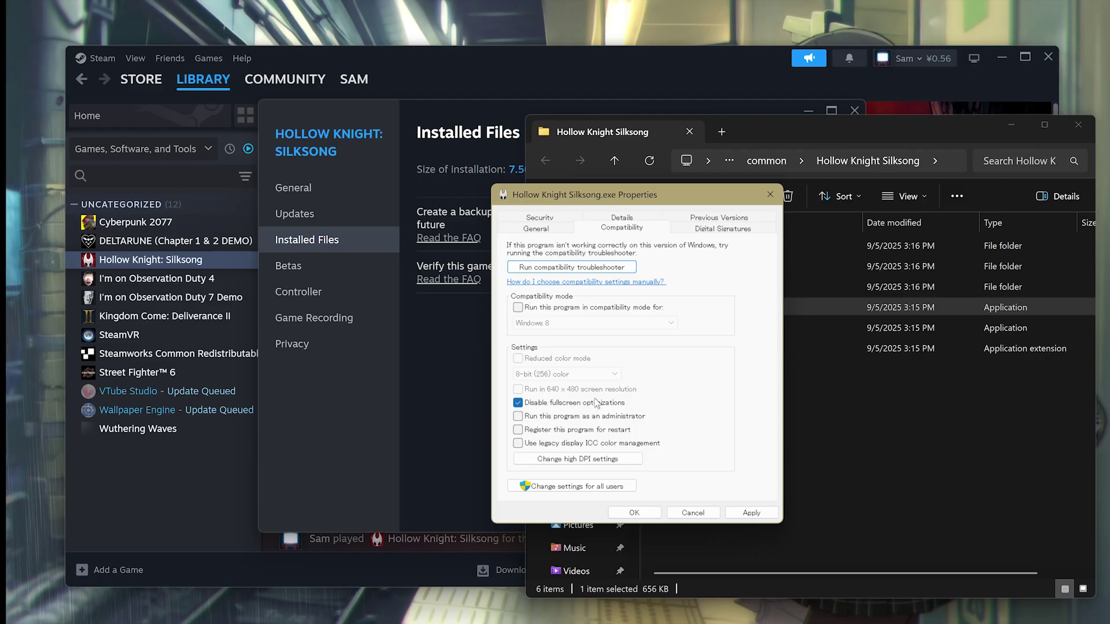
pyautogui.click(751, 513)
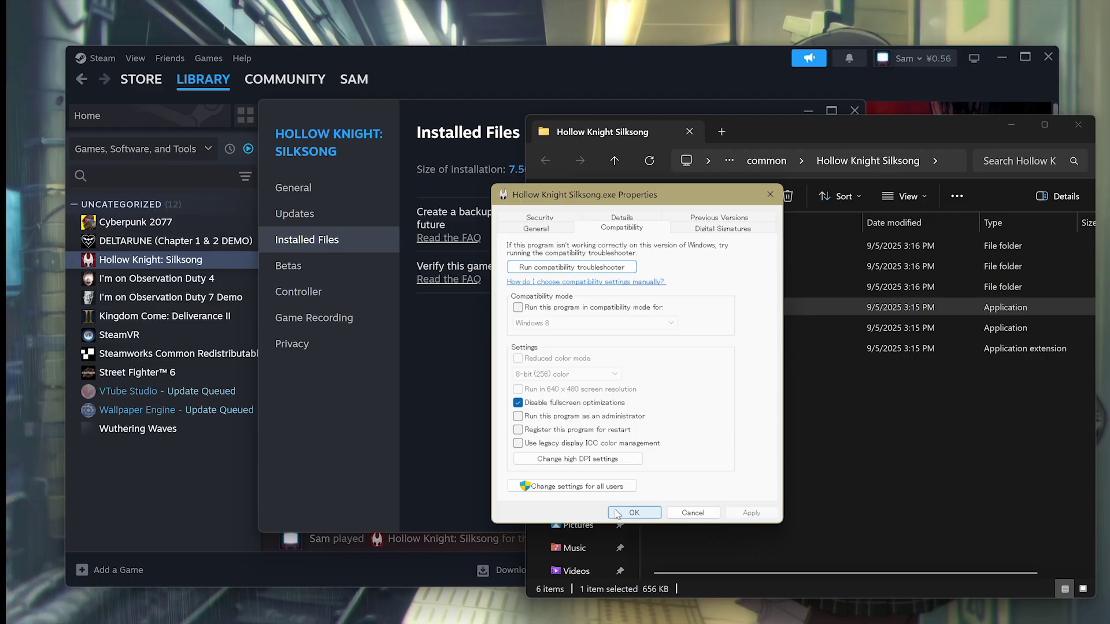
pyautogui.click(634, 513)
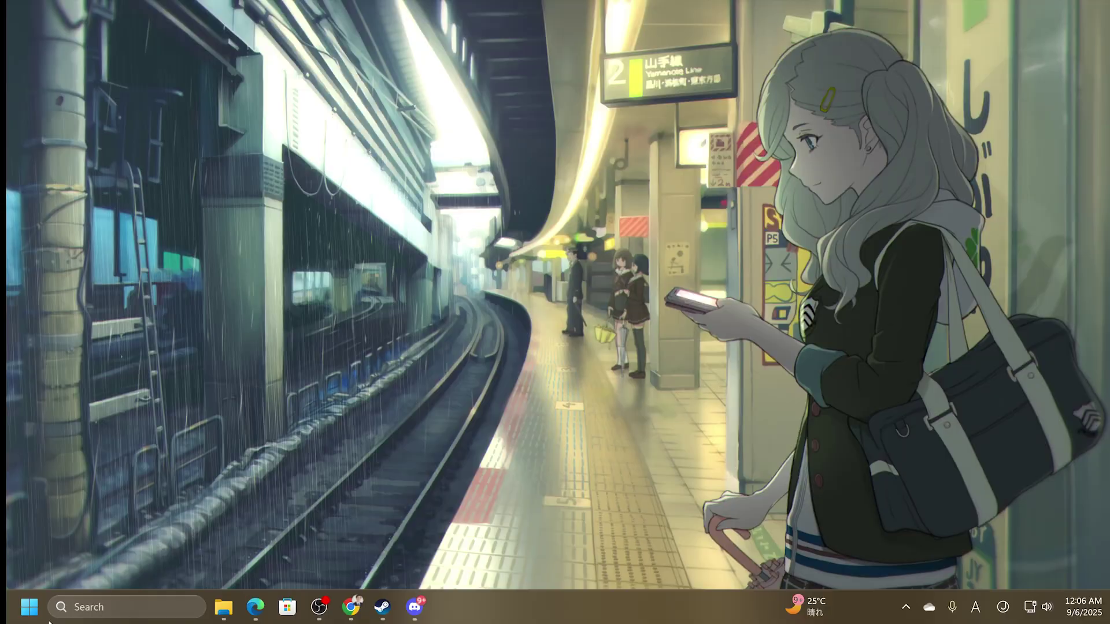
# Launch the Windows Run dialog from a taskbar search for 'run'
pyautogui.click(110, 611)
pyautogui.write('run')
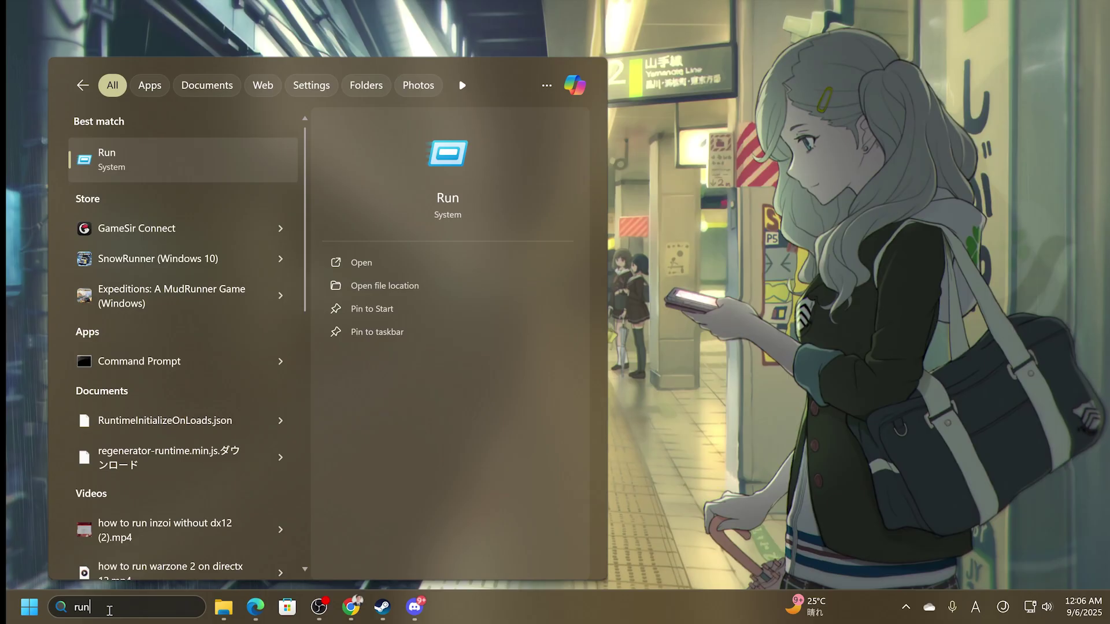
pyautogui.press('Return')
pyautogui.moveTo(171, 474); pyautogui.dragTo(532, 343)
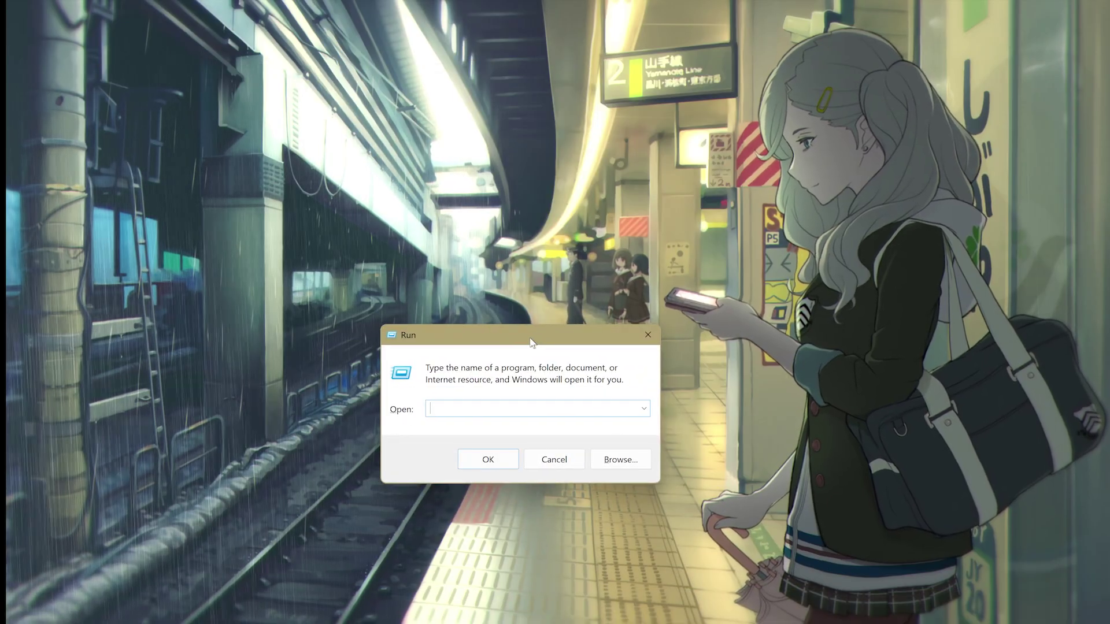
# Run %localappdata% to open the AppData Local folder in File Explorer
pyautogui.write('%')
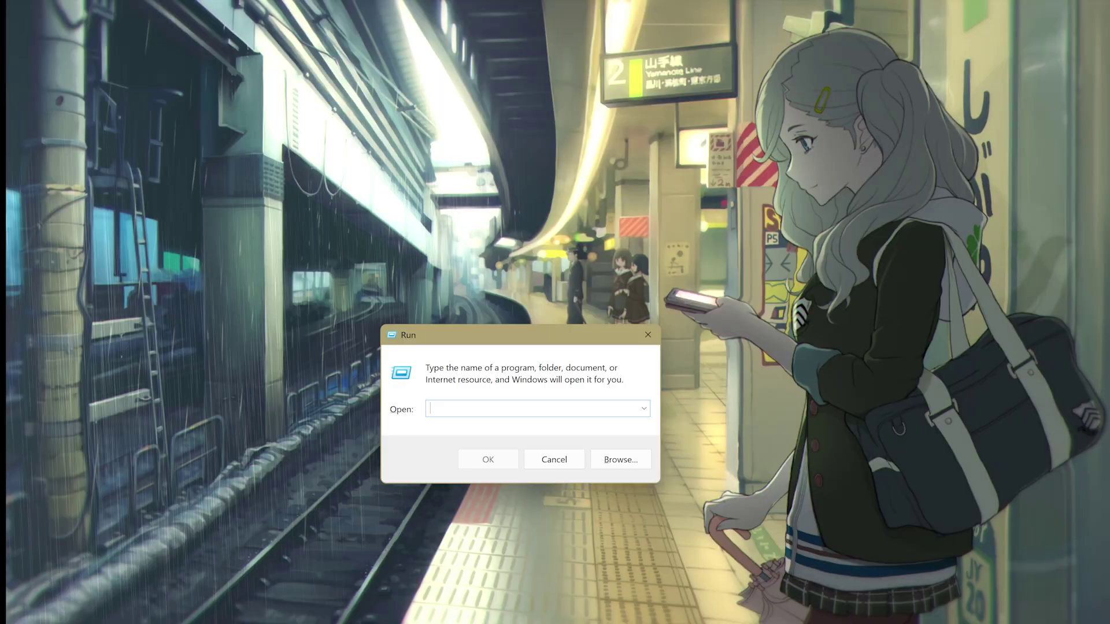
pyautogui.write('localap')
pyautogui.write('pdata$')
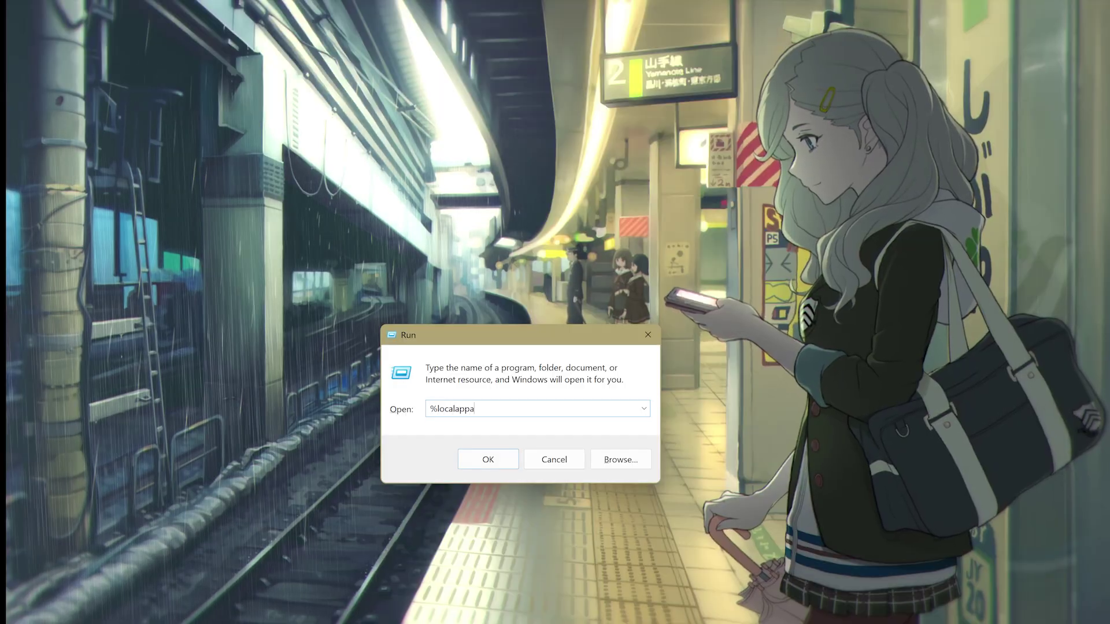
pyautogui.press('BackSpace')
pyautogui.write('%')
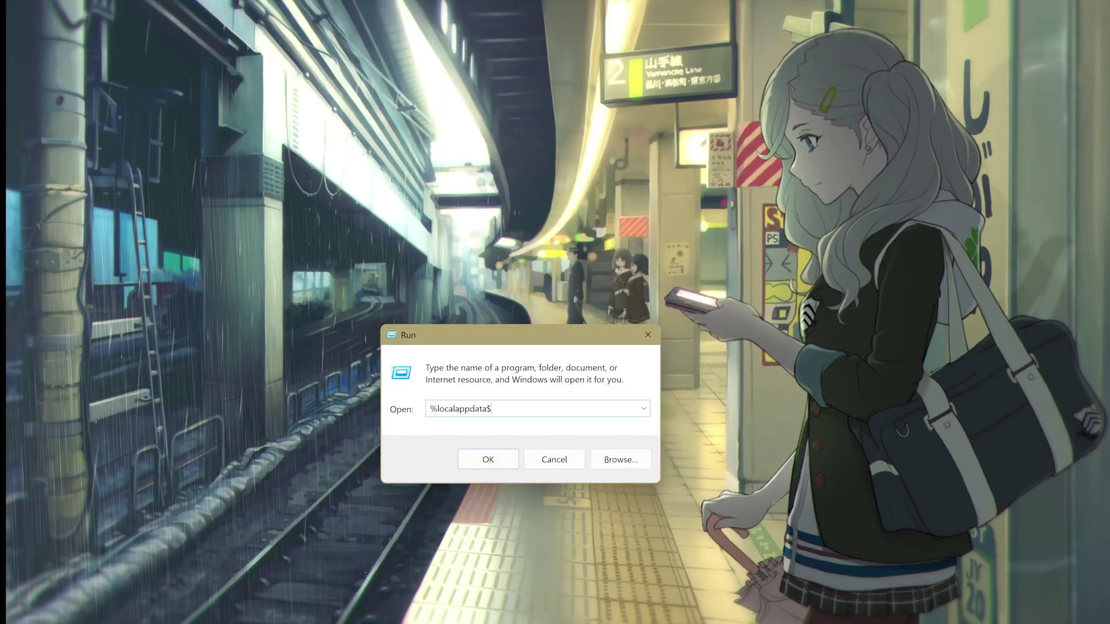
pyautogui.press('Return')
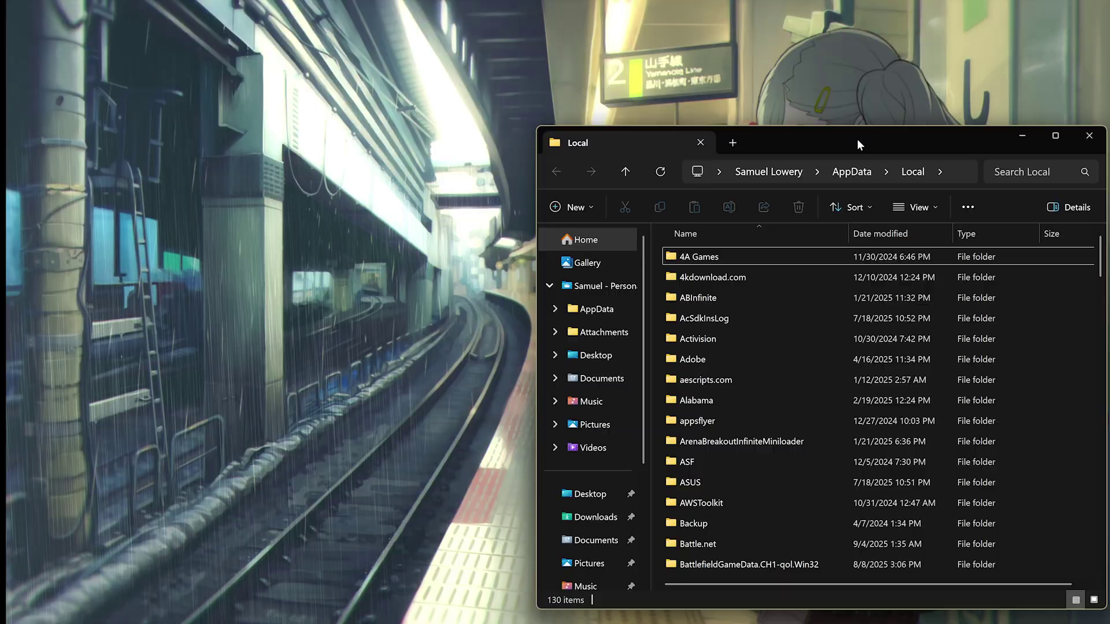
# Reposition the Explorer window, open the D3DSCache folder and select its cache folders
pyautogui.moveTo(856, 139); pyautogui.dragTo(685, 132)
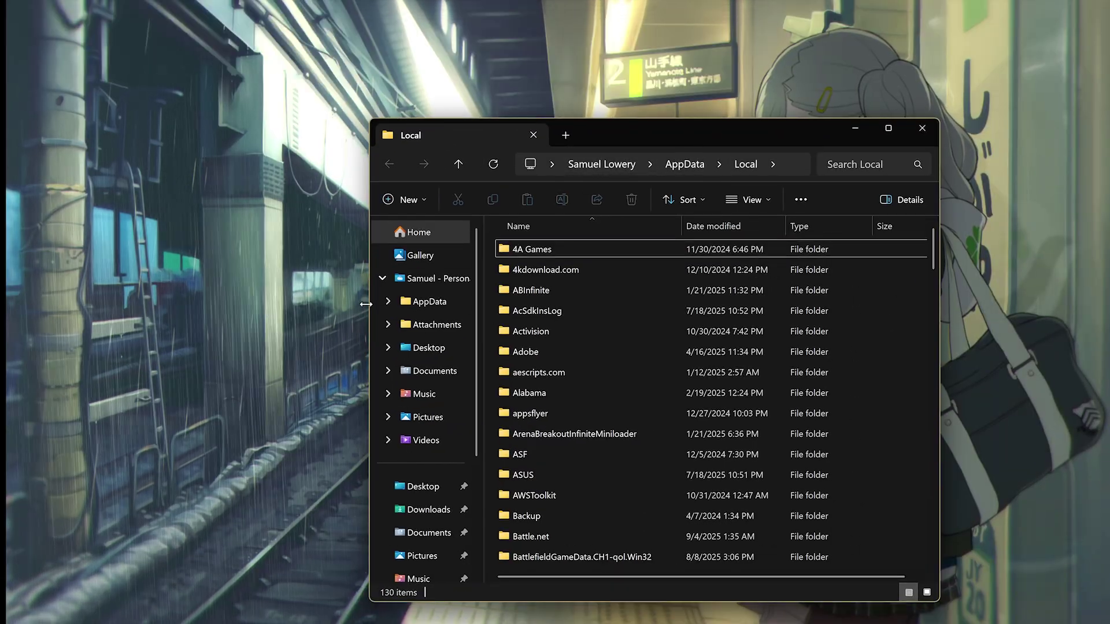
pyautogui.moveTo(371, 248); pyautogui.dragTo(79, 248)
pyautogui.moveTo(456, 126); pyautogui.dragTo(536, 129)
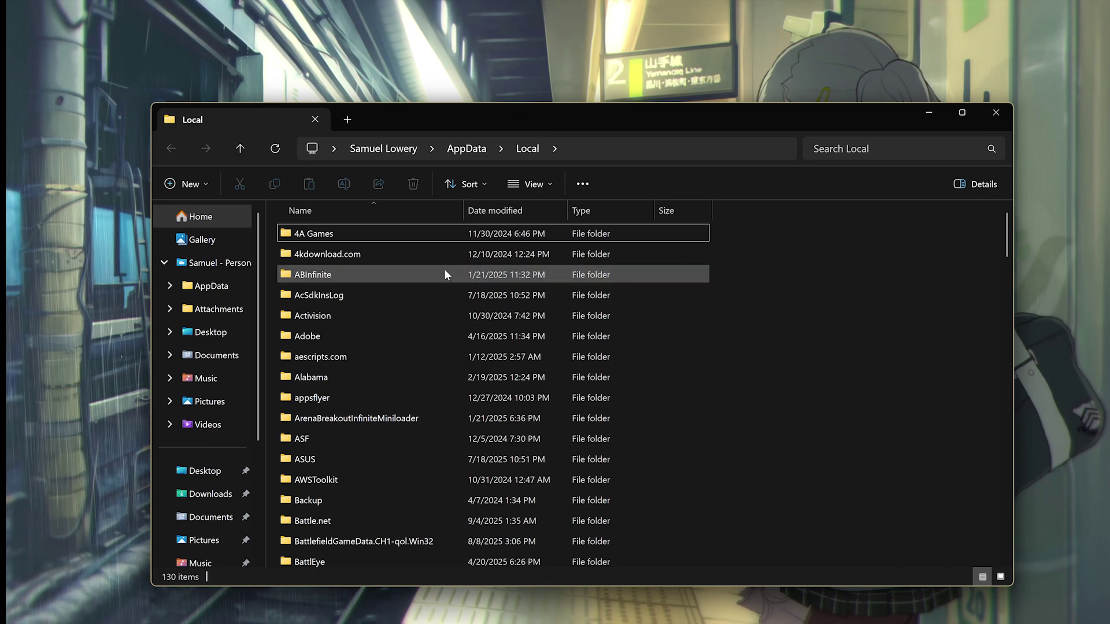
pyautogui.scroll(-7, 444, 274)
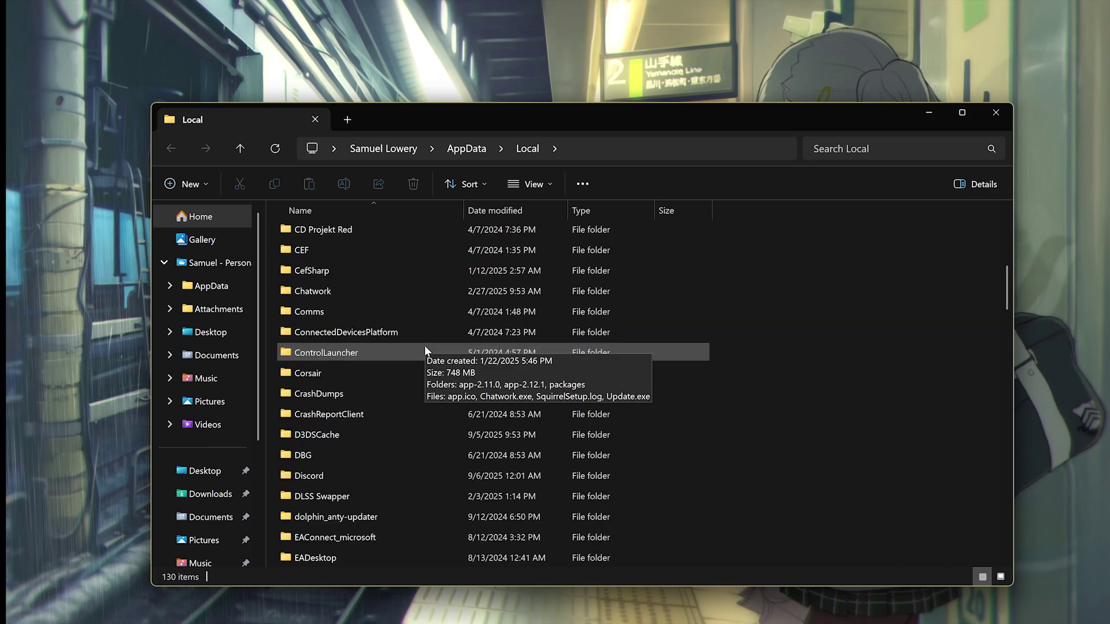
pyautogui.scroll(-1, 404, 370)
pyautogui.doubleClick(377, 370)
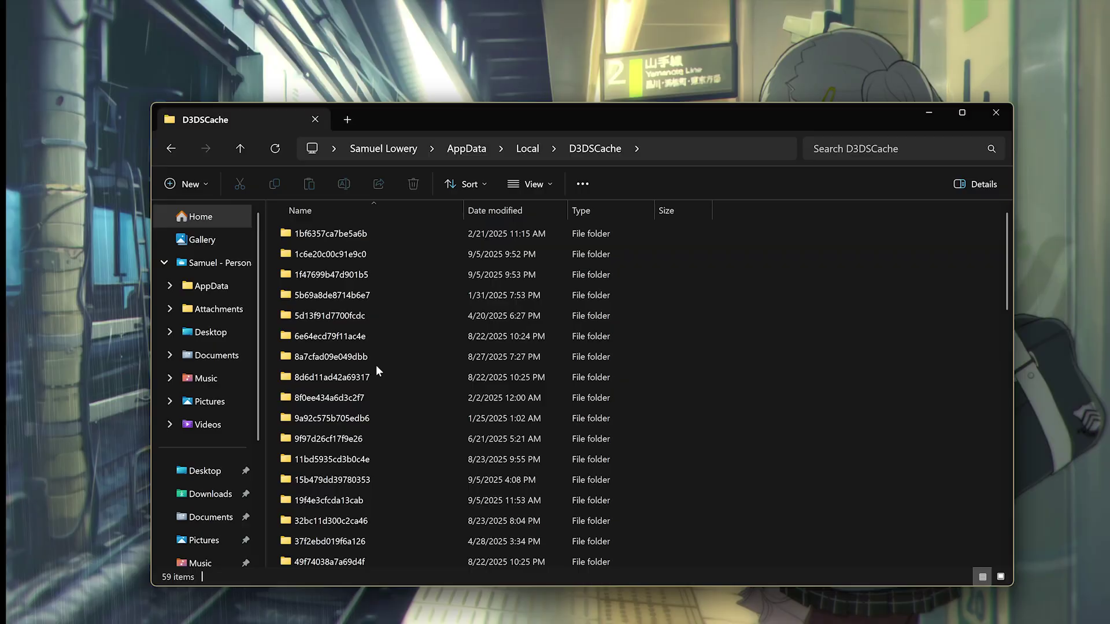
pyautogui.moveTo(734, 234); pyautogui.dragTo(404, 572)
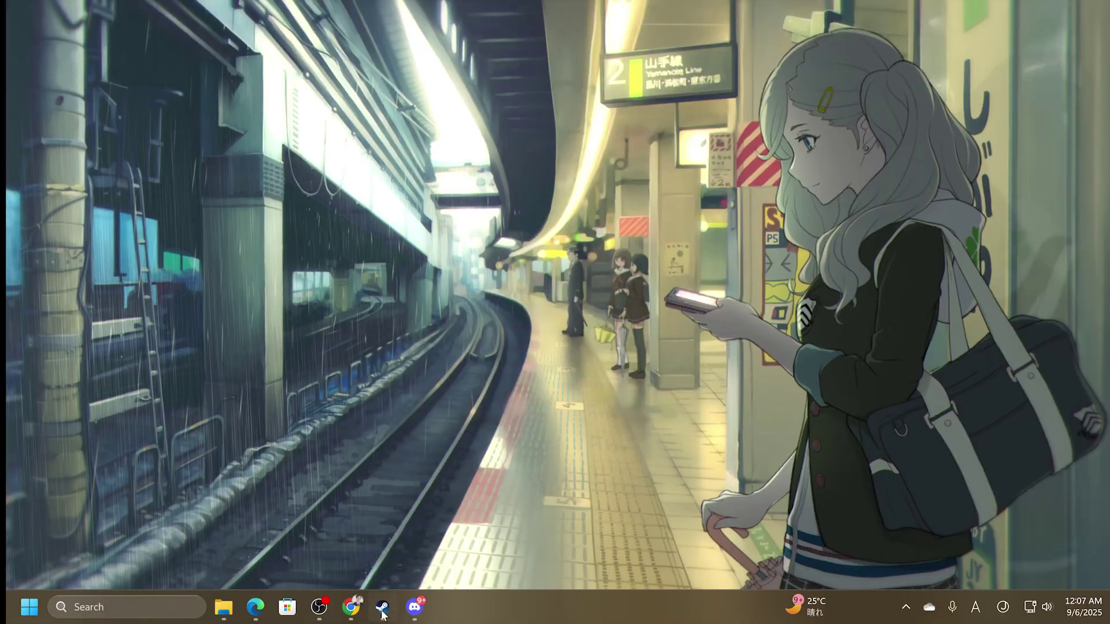
# Verify integrity of Hollow Knight: Silksong's 2260 game files, then close its Properties window
pyautogui.click(380, 618)
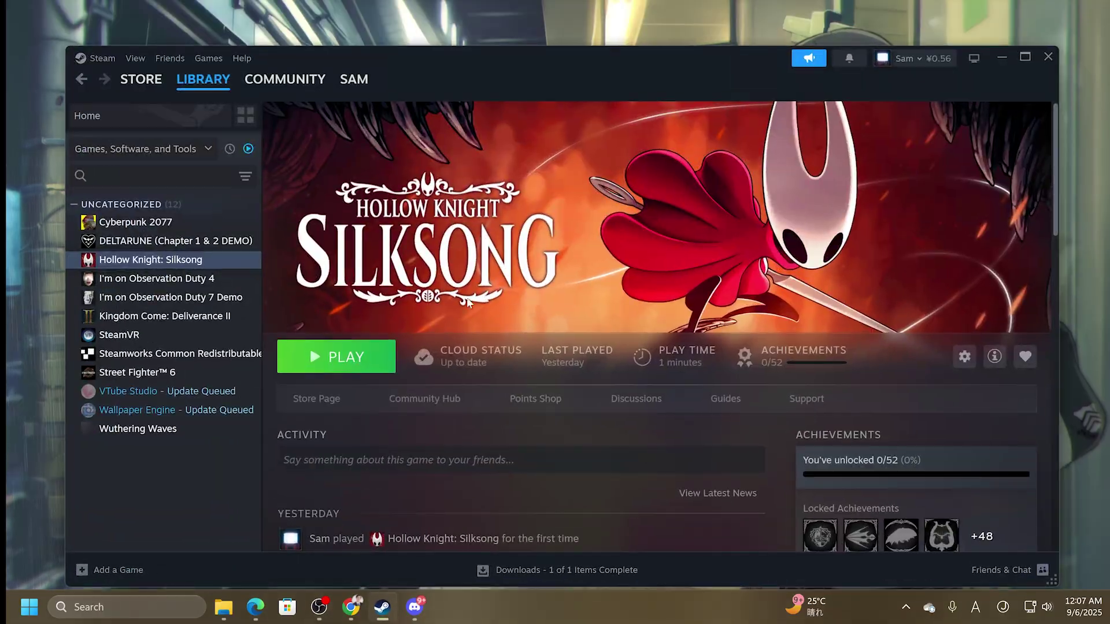
pyautogui.rightClick(183, 258)
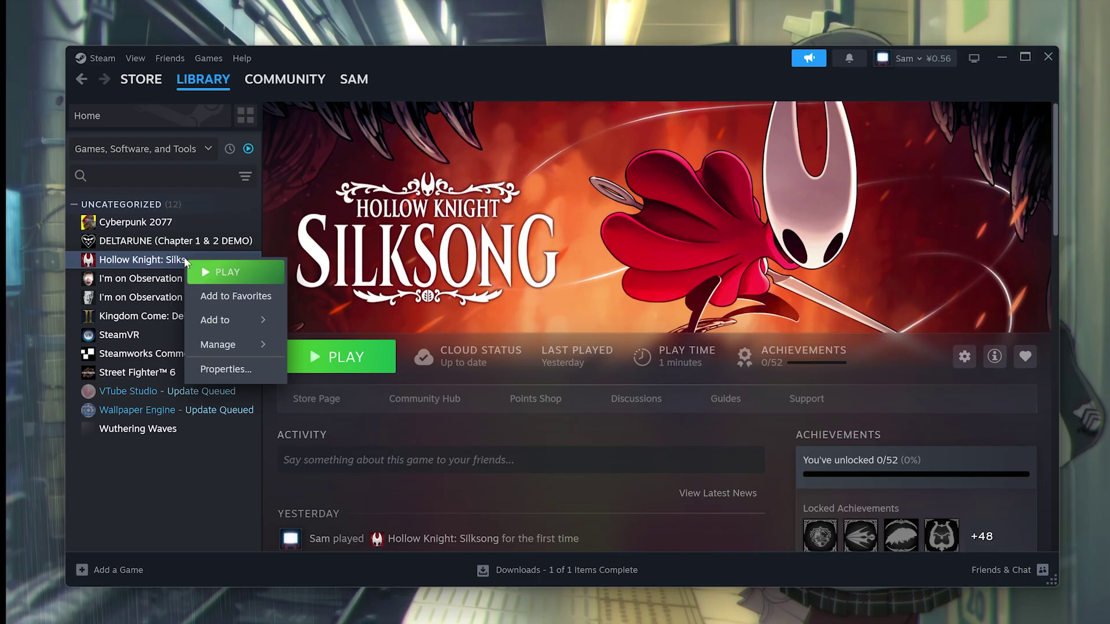
pyautogui.click(225, 369)
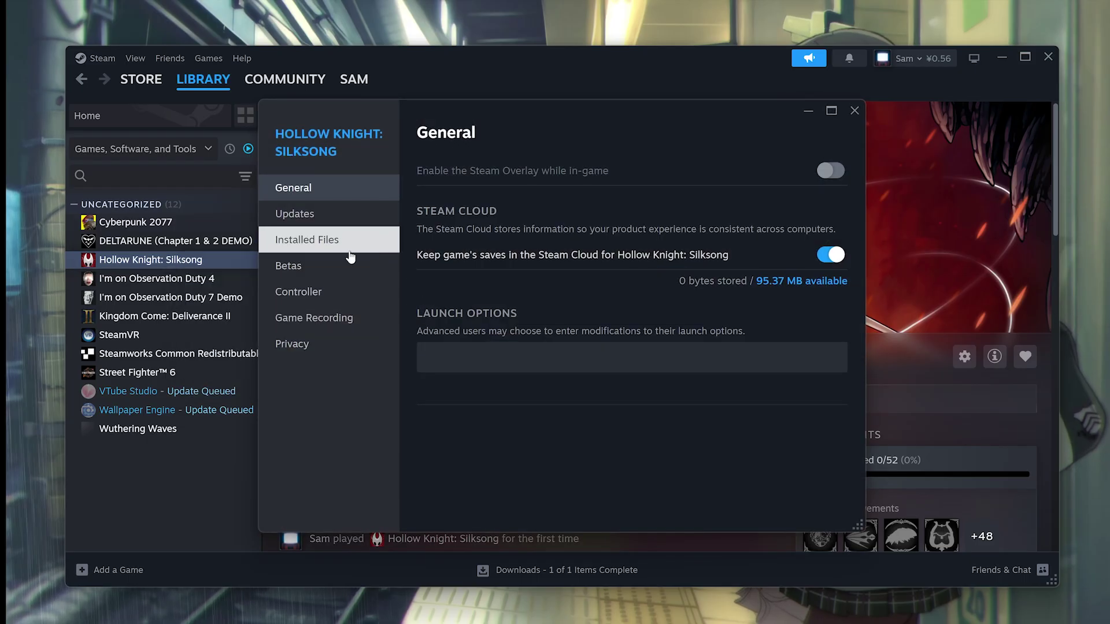
pyautogui.click(349, 252)
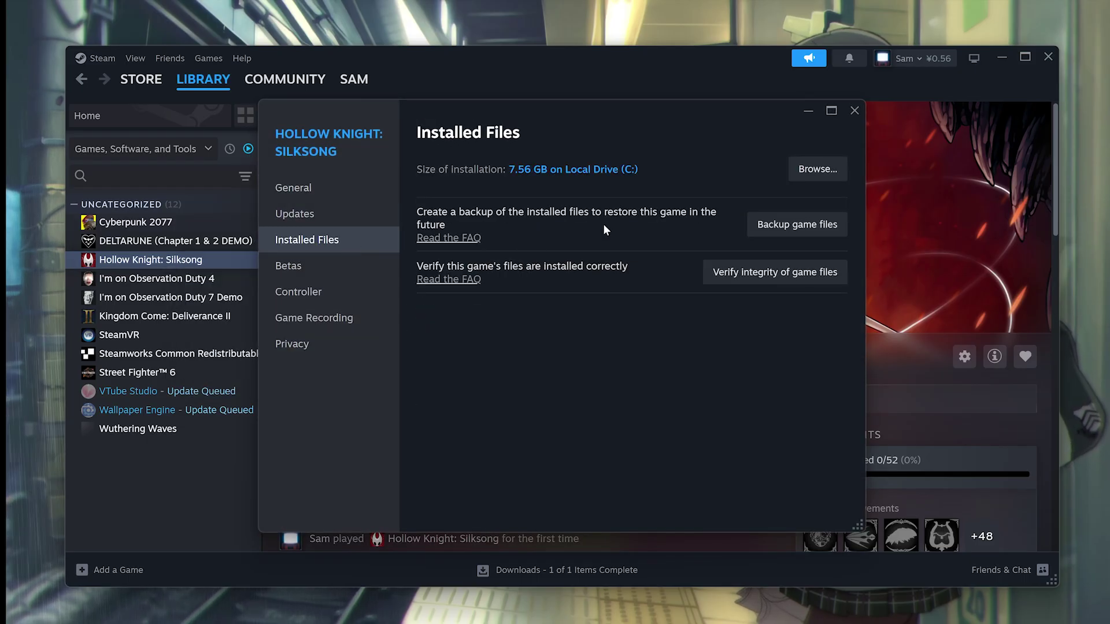
pyautogui.click(729, 281)
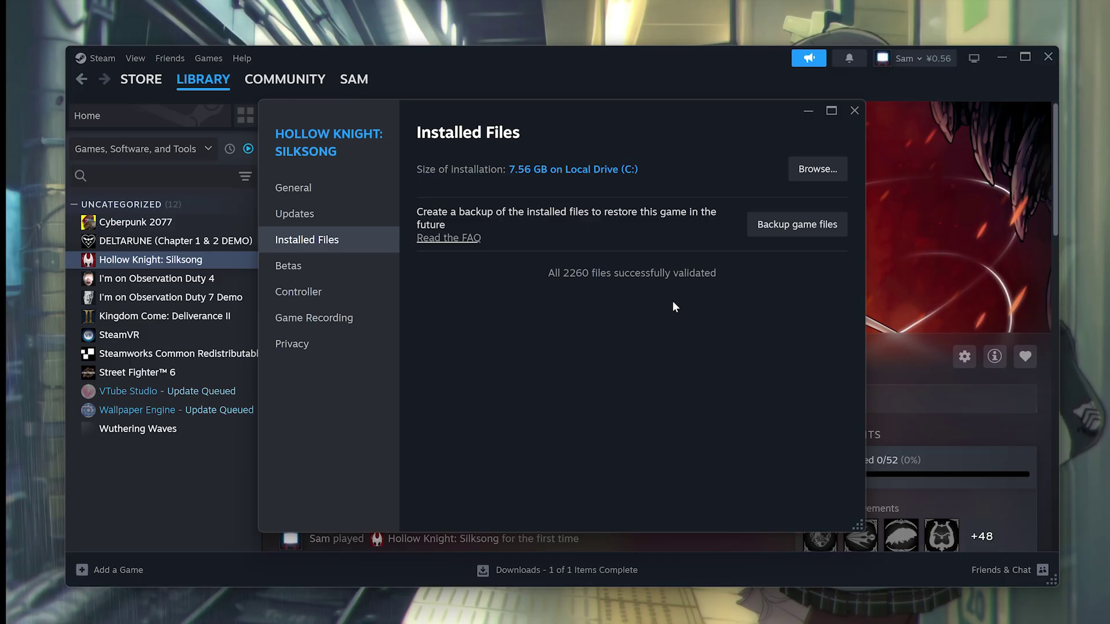
pyautogui.click(855, 111)
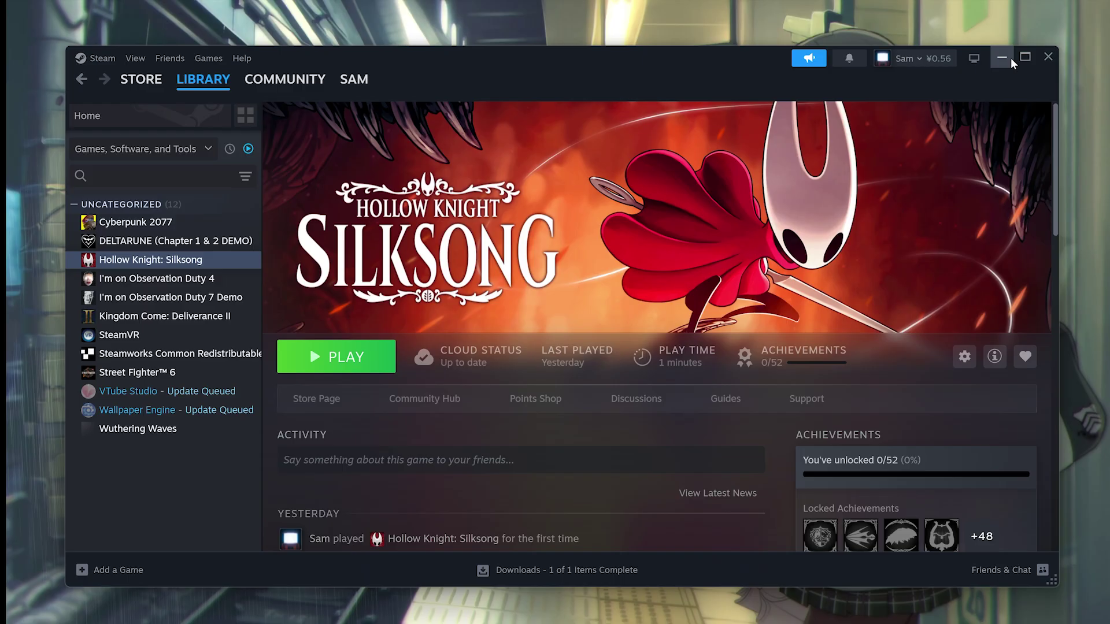
# Minimize Steam and check for updates on Settings' Windows Update page, which reports up to date
pyautogui.click(1011, 57)
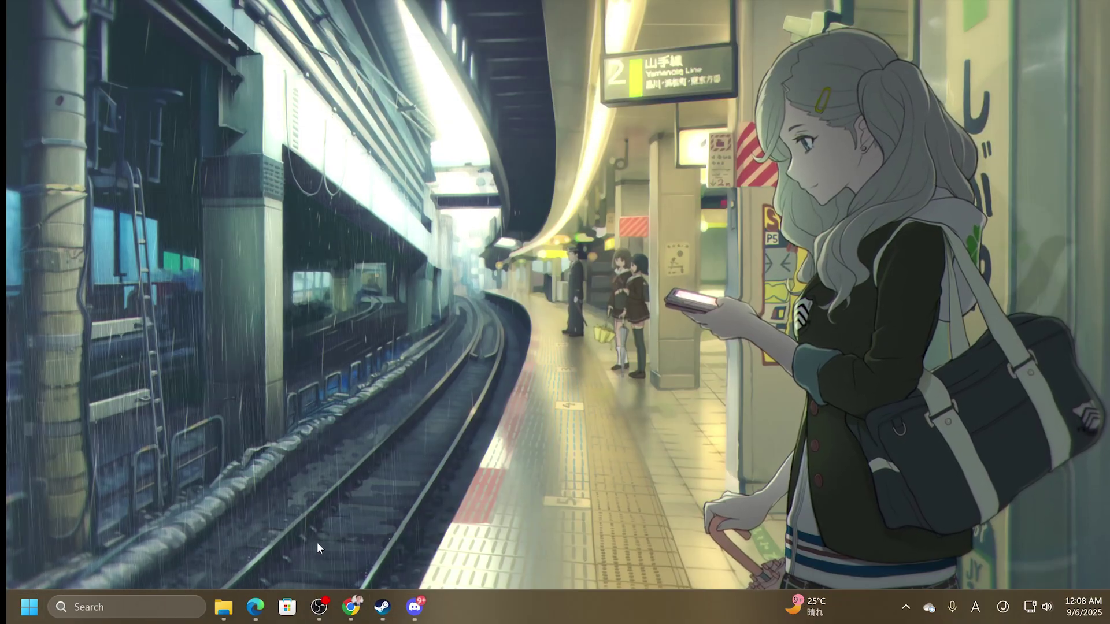
pyautogui.click(125, 607)
pyautogui.write('settings')
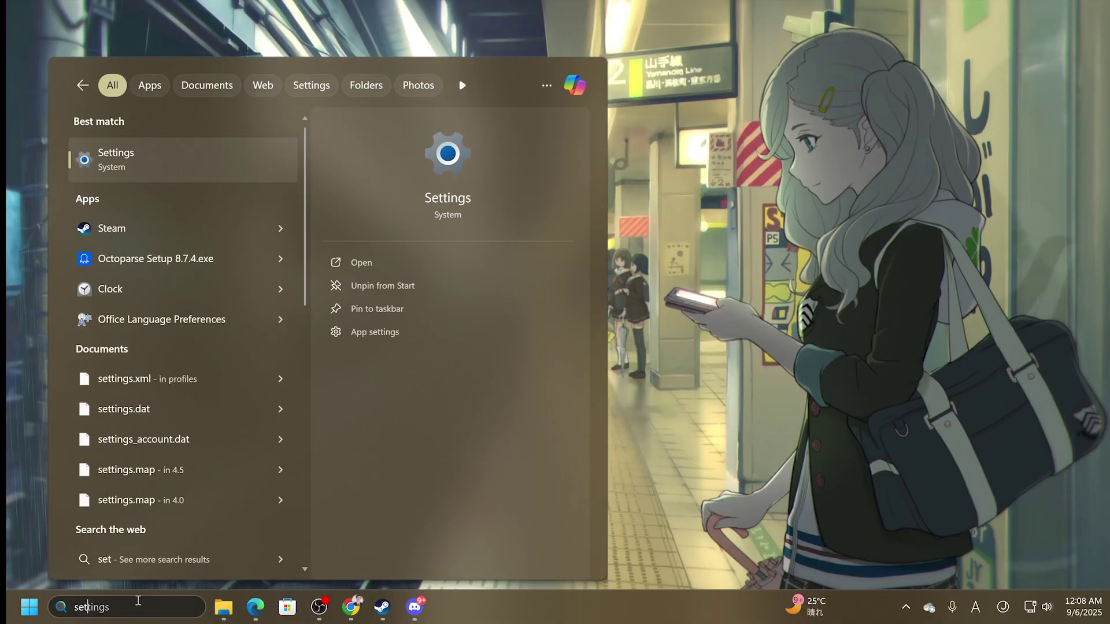
pyautogui.press('Return')
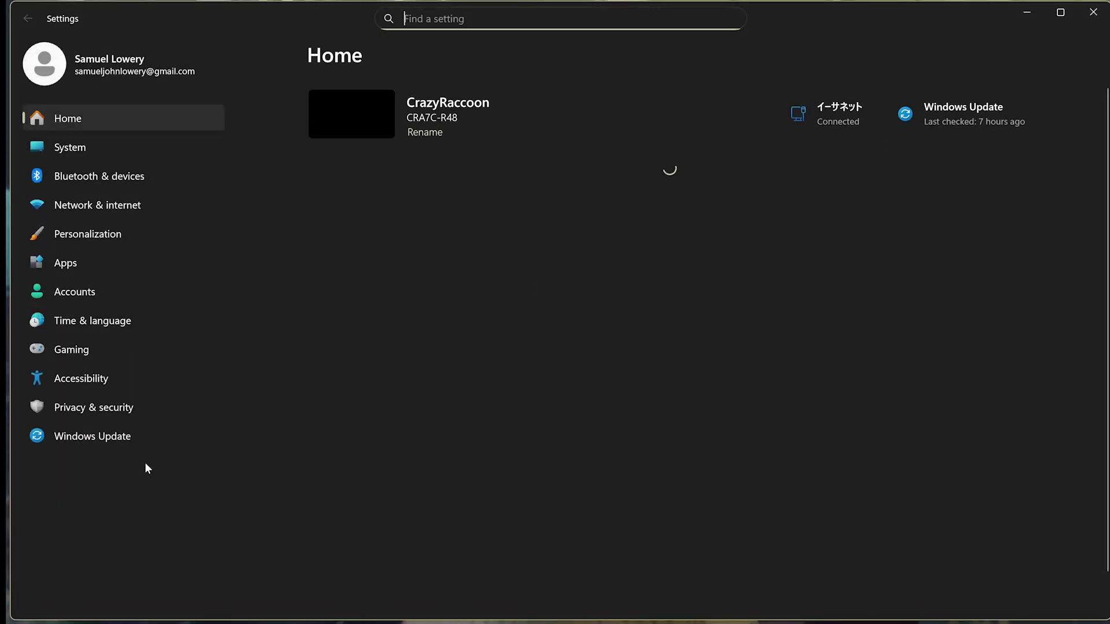
pyautogui.click(148, 432)
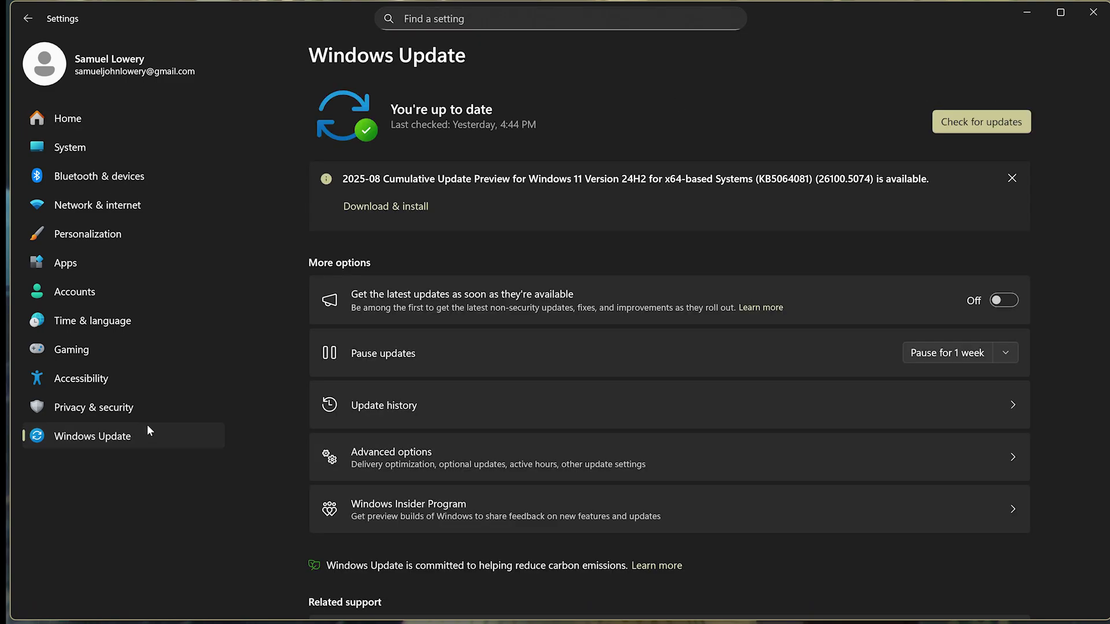
pyautogui.click(983, 128)
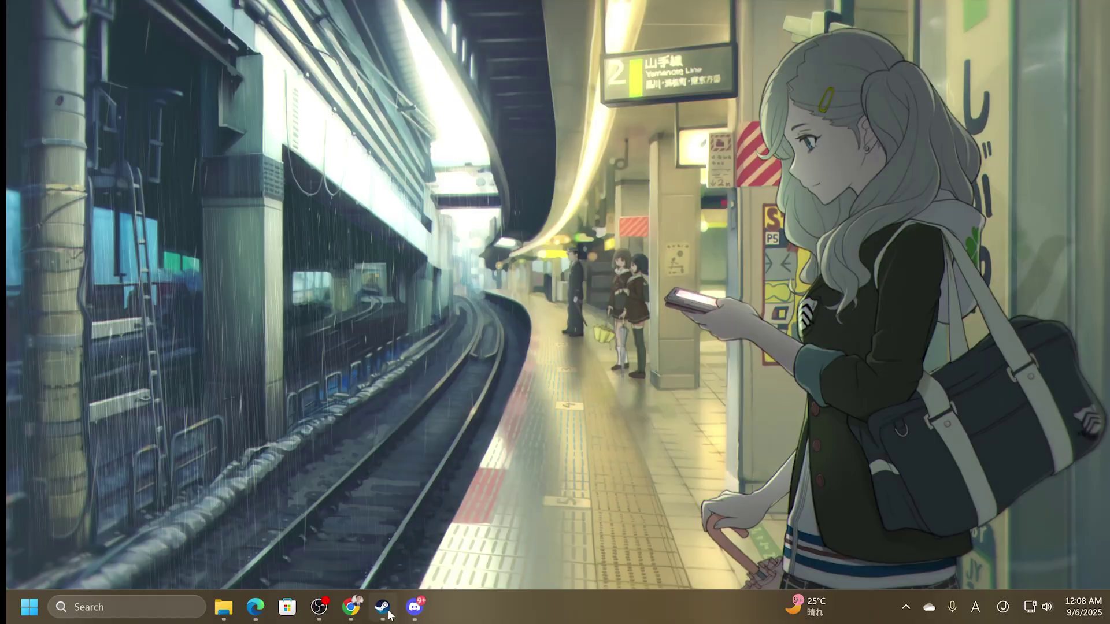
# Bring back the Hollow Knight Silksong folder window maximized and expand Local Disk (C:) in the tree
pyautogui.click(388, 612)
pyautogui.moveTo(286, 539)
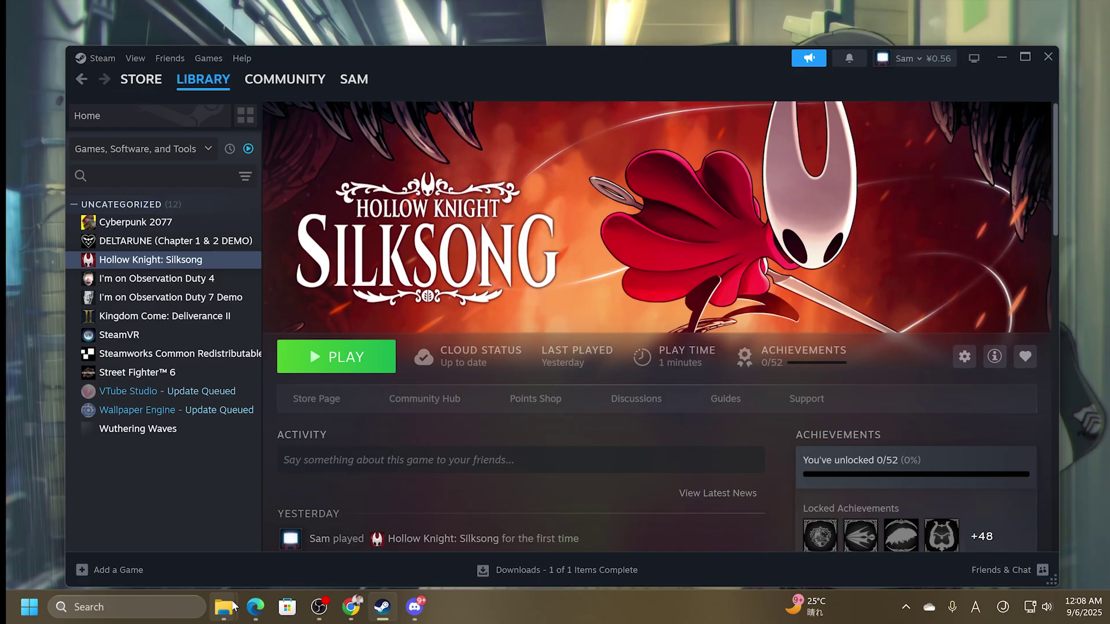
pyautogui.moveTo(230, 607)
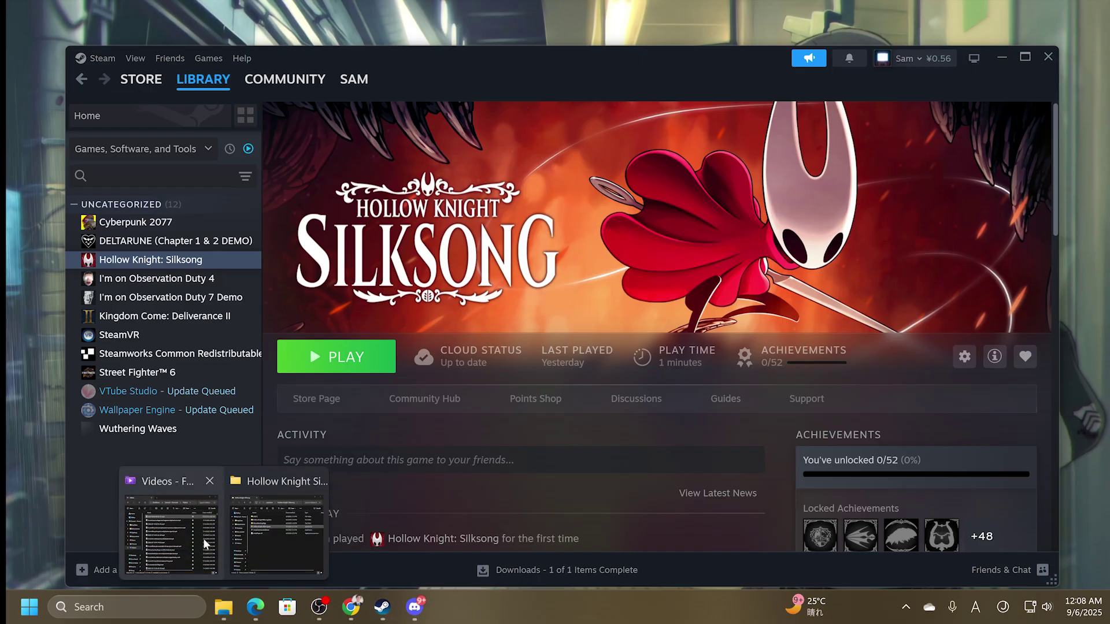
pyautogui.click(276, 532)
pyautogui.doubleClick(766, 130)
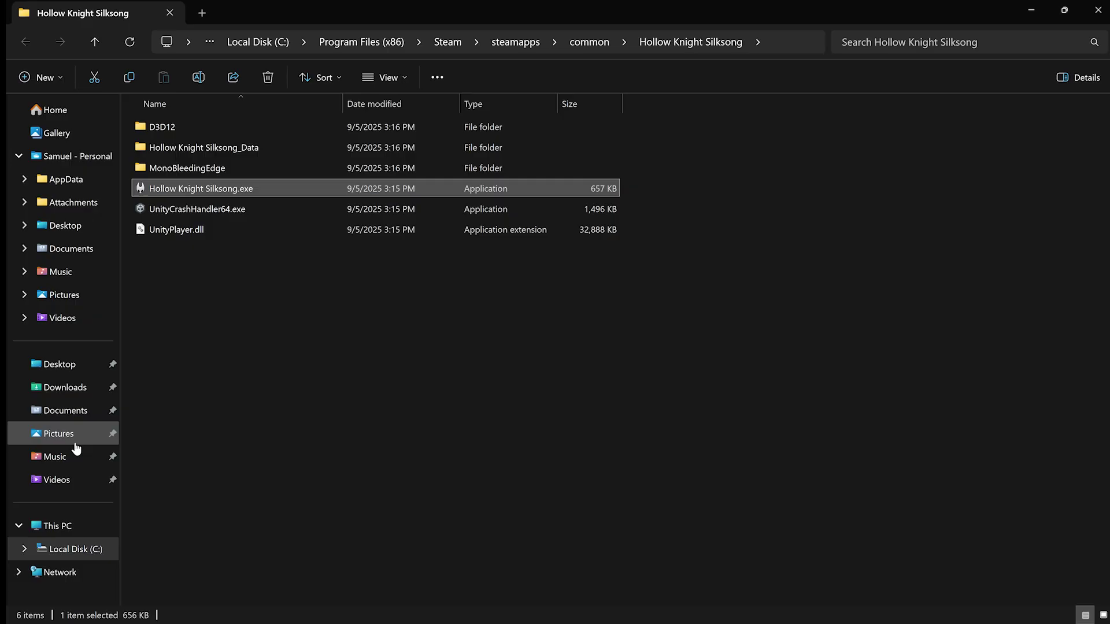
pyautogui.click(23, 549)
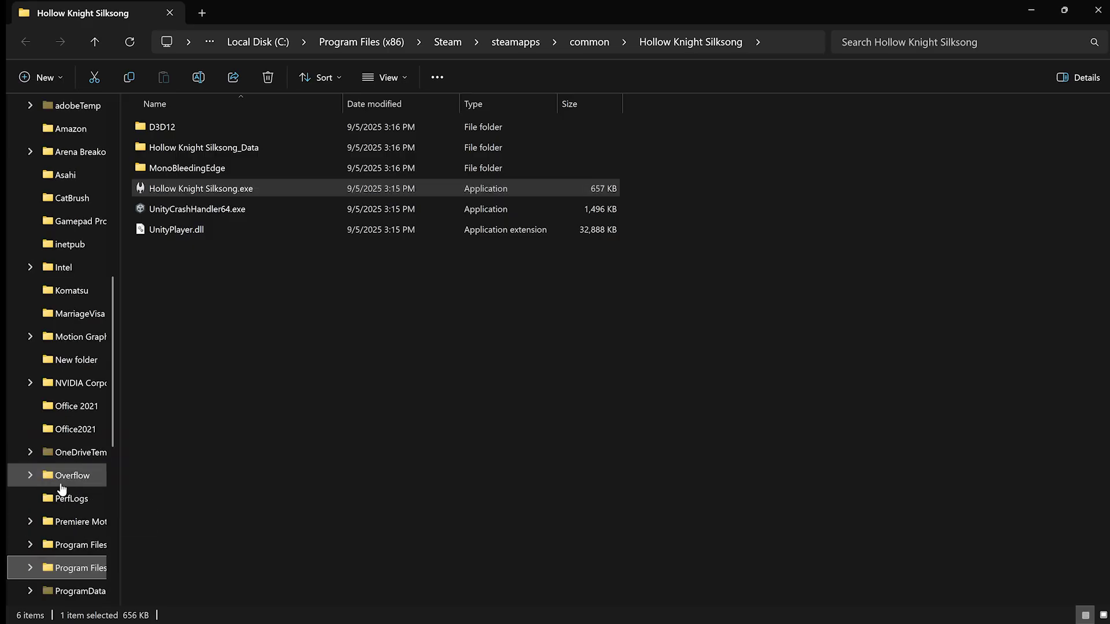
# Navigate to C:\Program Files (x86)\Steam and select steam.exe
pyautogui.click(146, 569)
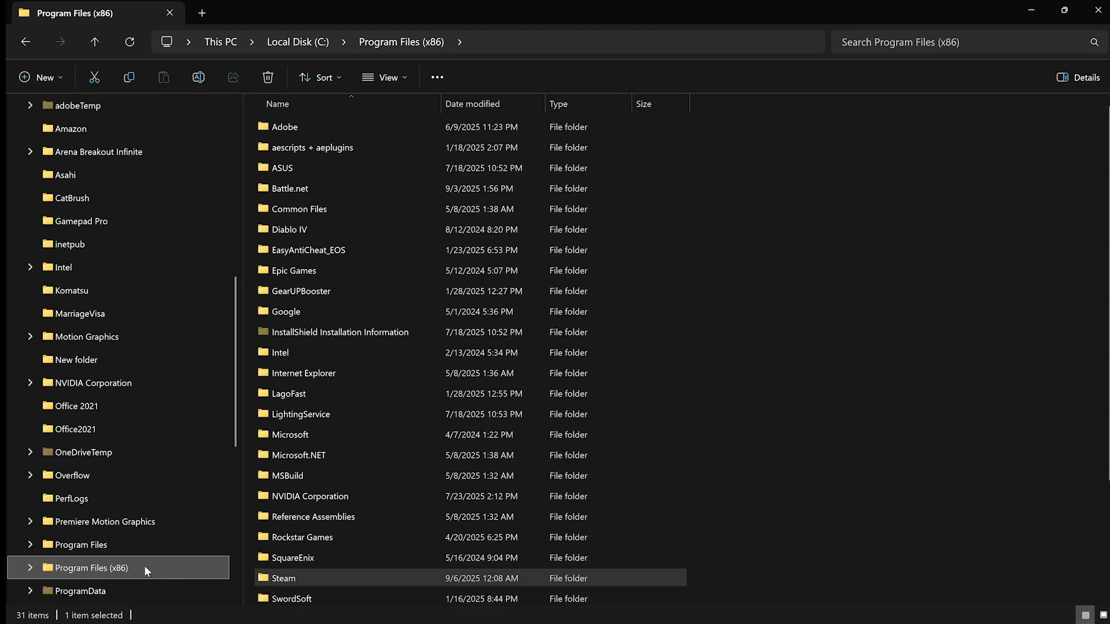
pyautogui.click(315, 578)
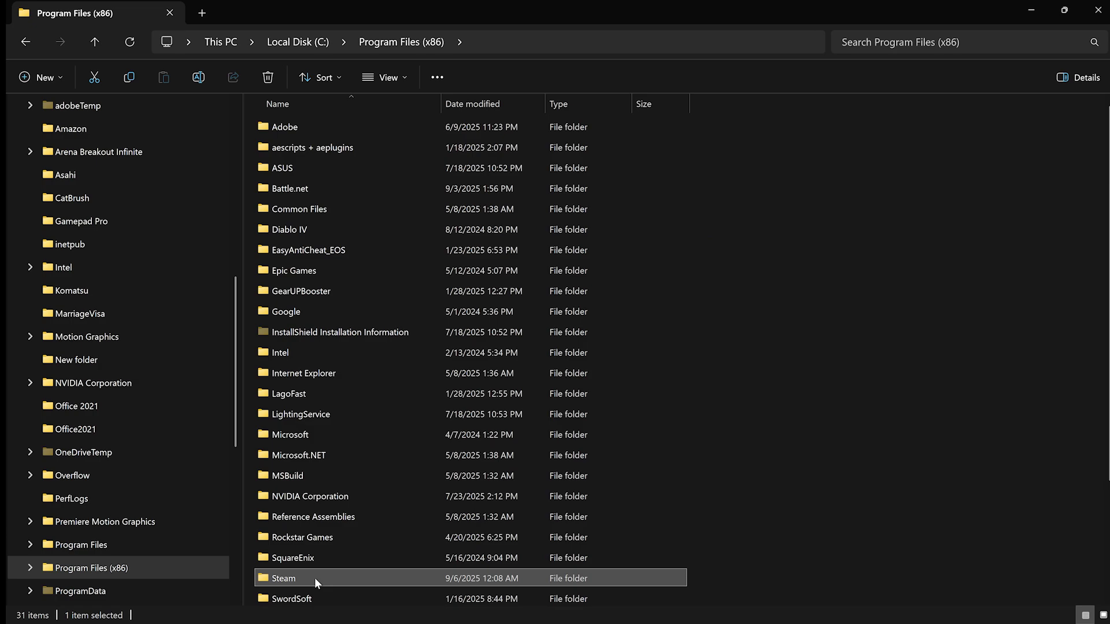
pyautogui.doubleClick(314, 577)
pyautogui.scroll(-10, 428, 440)
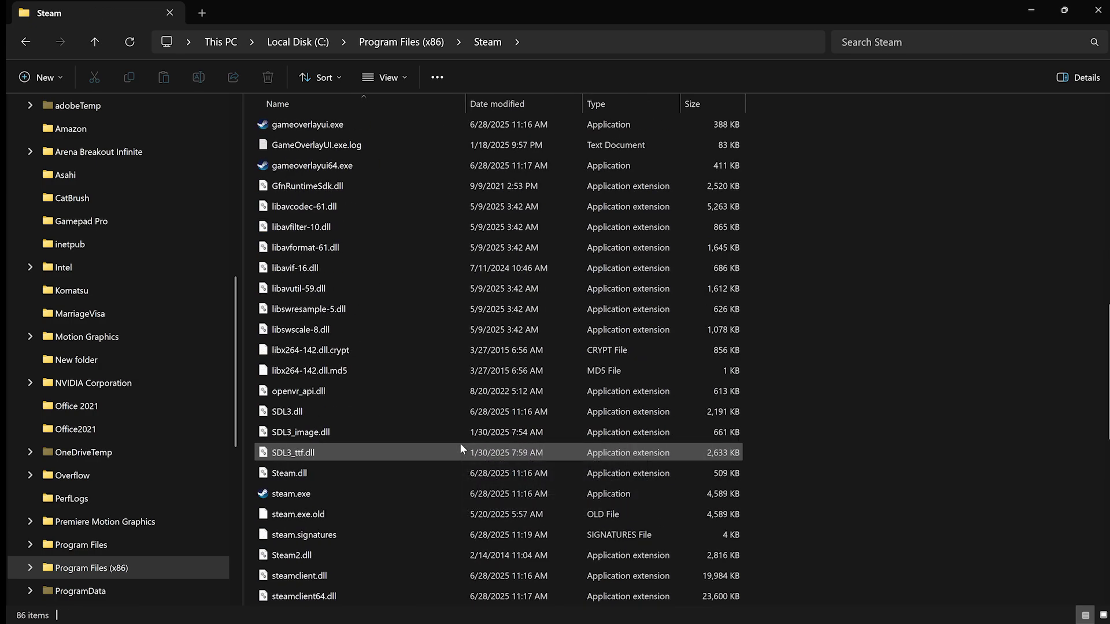
pyautogui.click(333, 495)
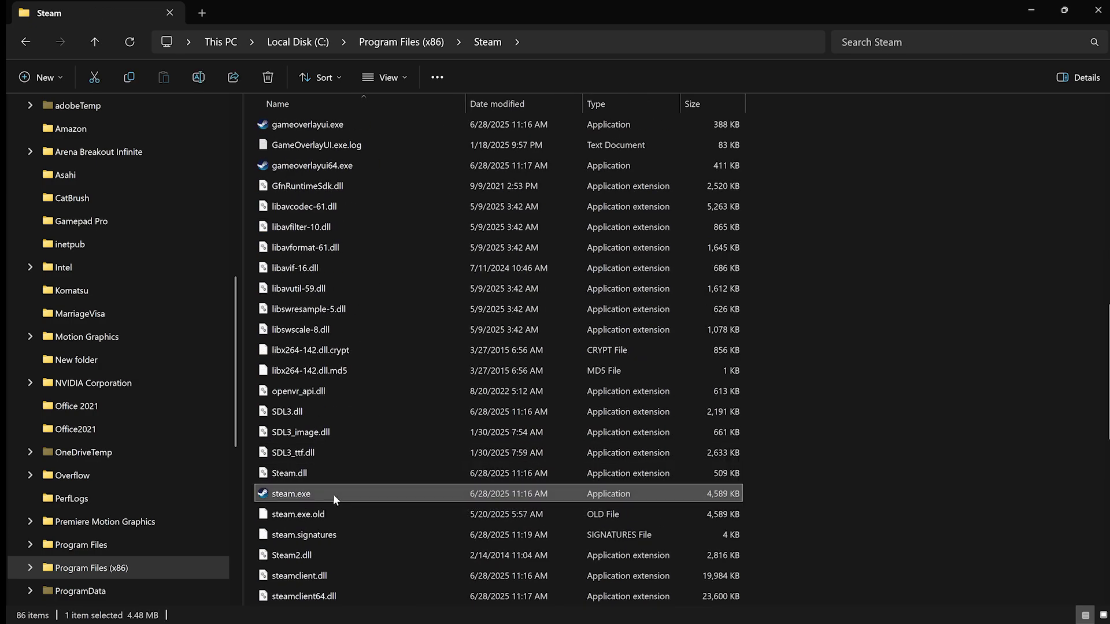
# Tick 'Run this program as an administrator' in steam.exe's Compatibility settings and apply
pyautogui.rightClick(289, 495)
pyautogui.click(362, 375)
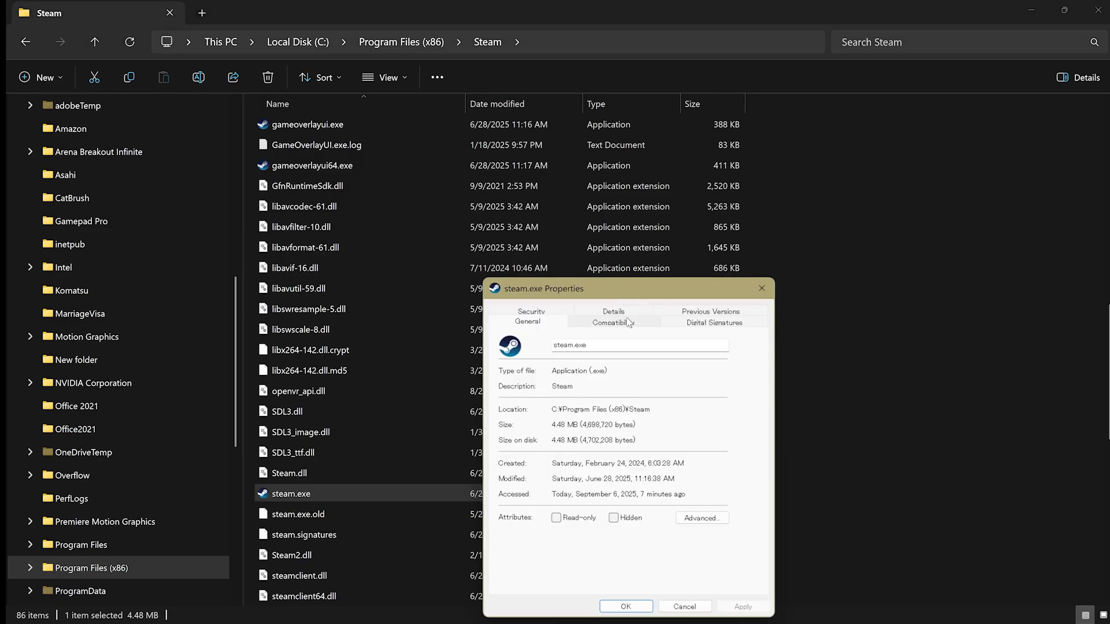
pyautogui.click(628, 328)
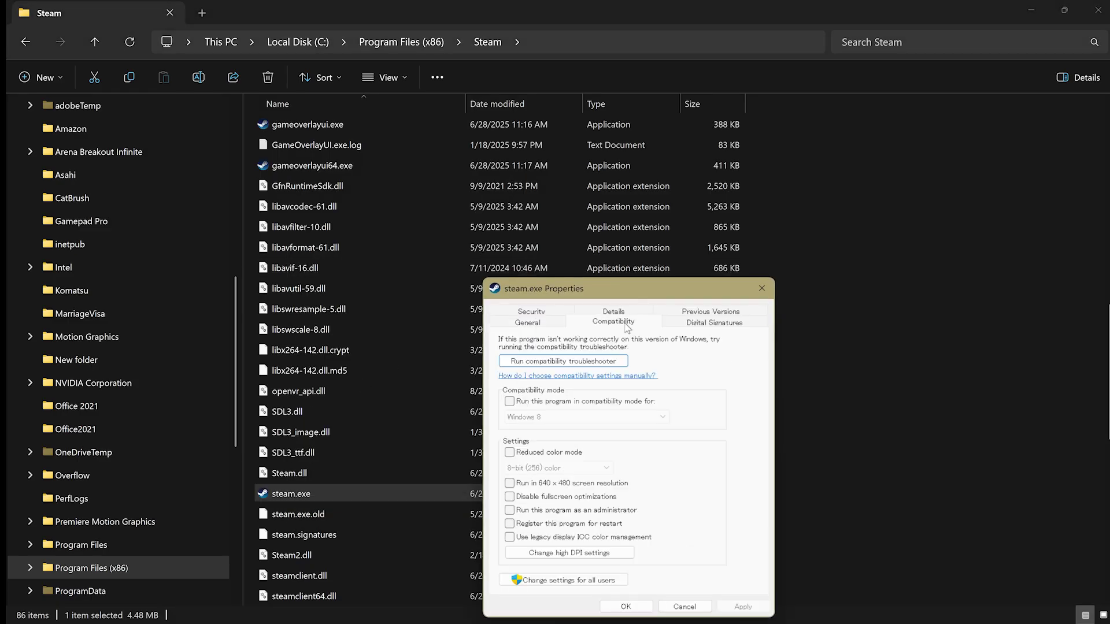
pyautogui.click(586, 514)
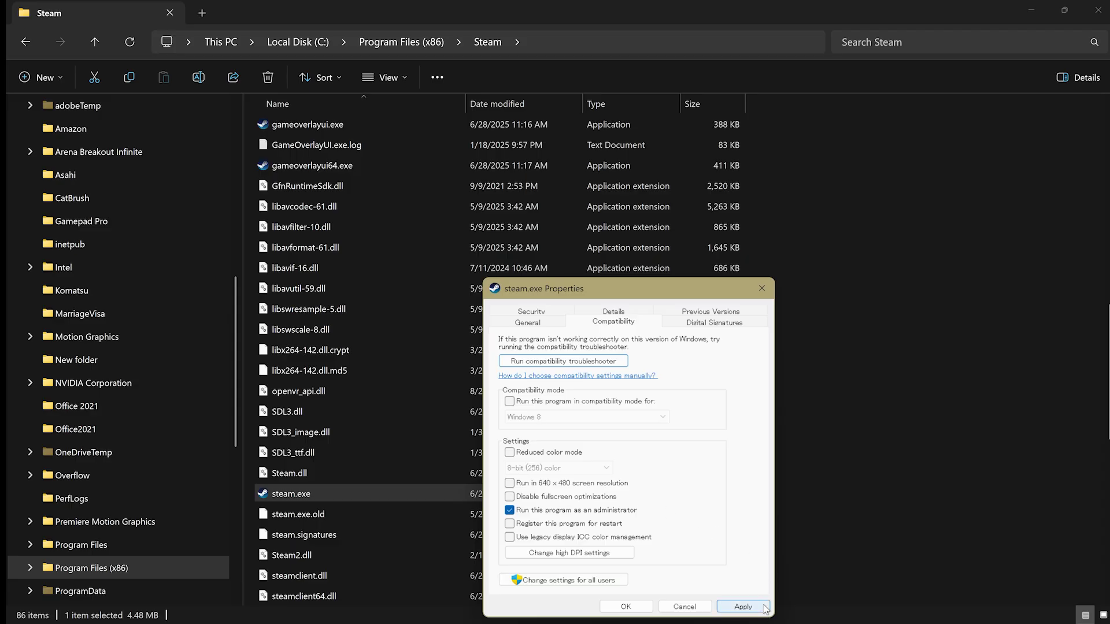
pyautogui.click(743, 606)
pyautogui.click(626, 606)
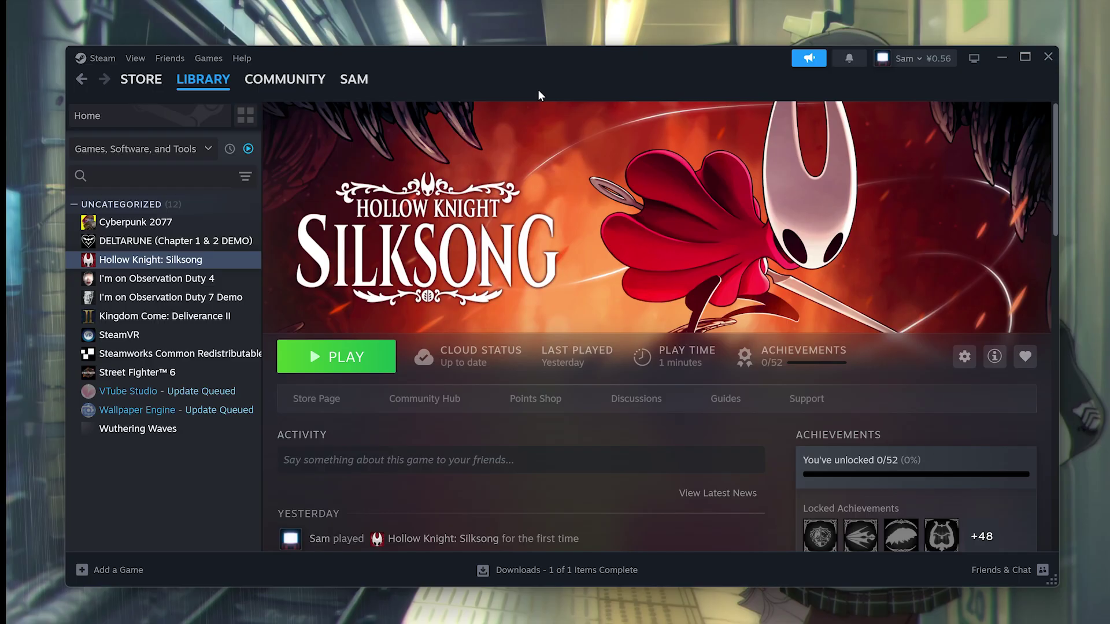
# Reopen Hollow Knight: Silksong's Properties at Installed Files, listing 7.56 GB on Local Drive (C:)
pyautogui.rightClick(170, 260)
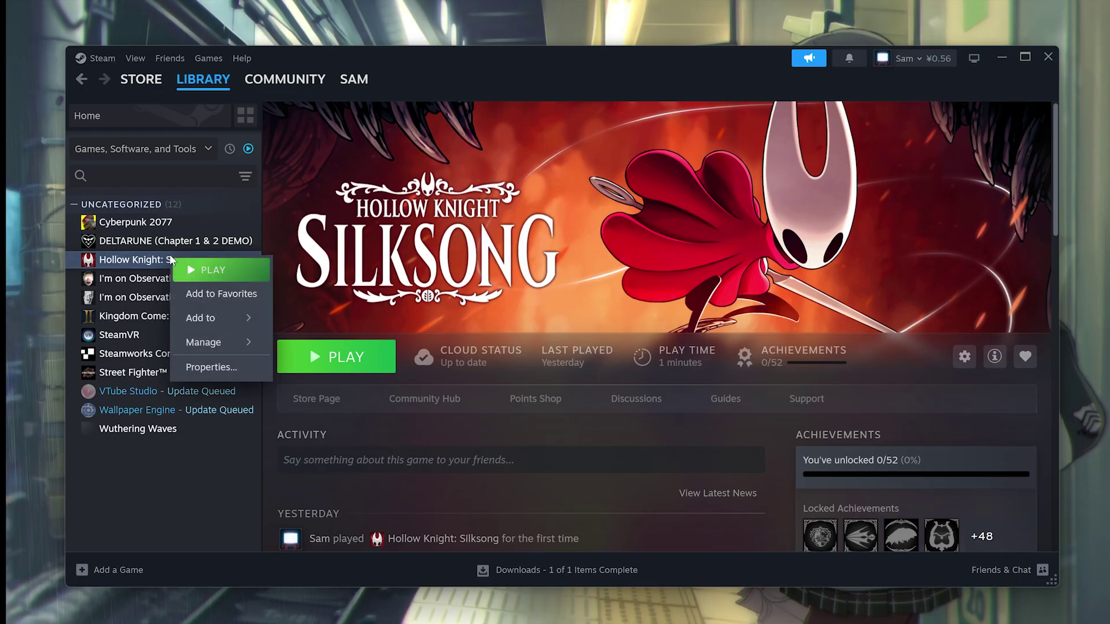
pyautogui.rightClick(137, 261)
pyautogui.rightClick(139, 265)
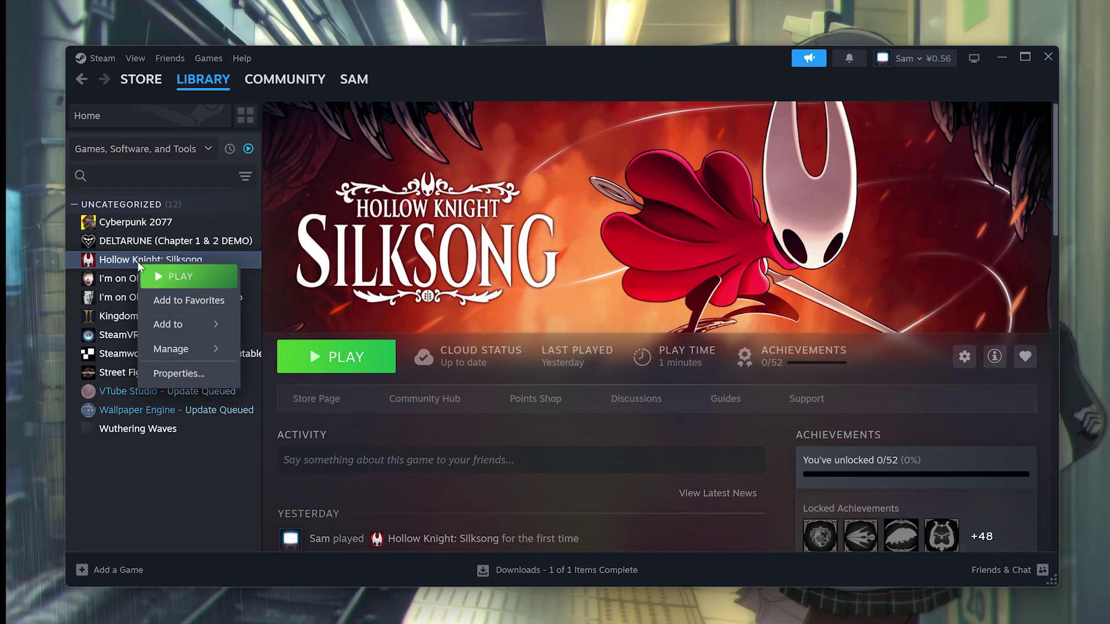
pyautogui.click(186, 376)
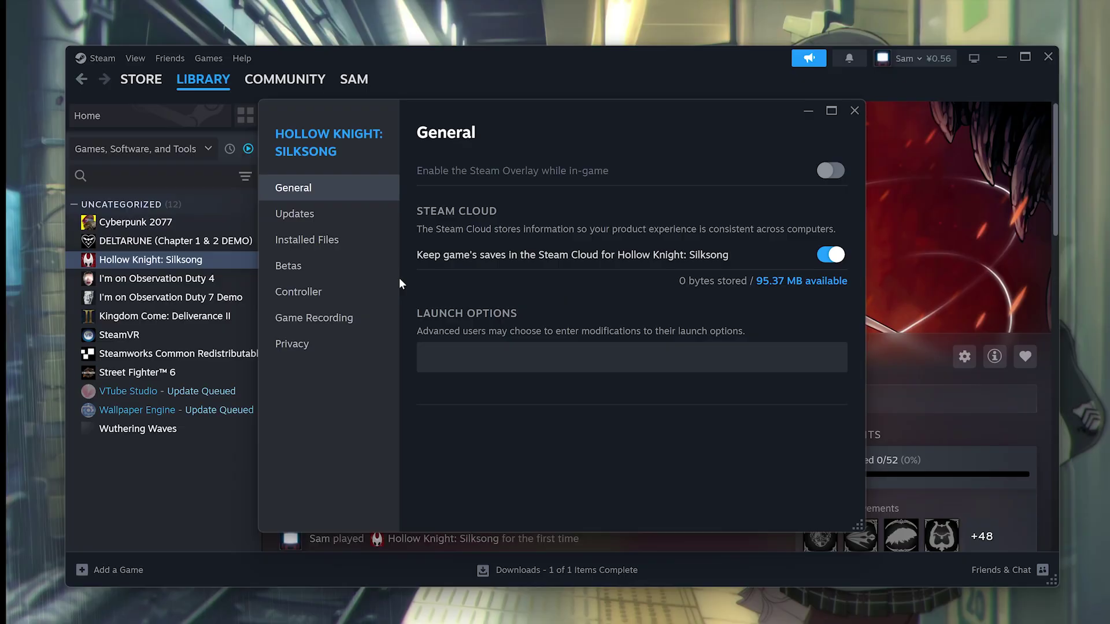
pyautogui.click(355, 250)
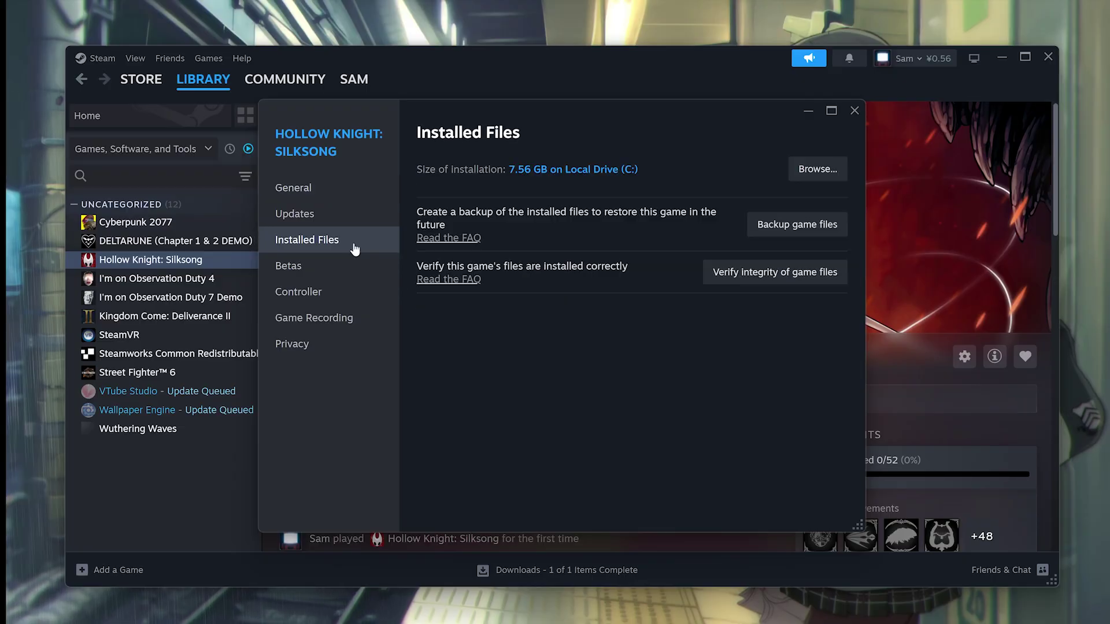
# Browse to the install folder and open Hollow Knight Silksong.exe's file properties
pyautogui.click(813, 174)
pyautogui.click(502, 299)
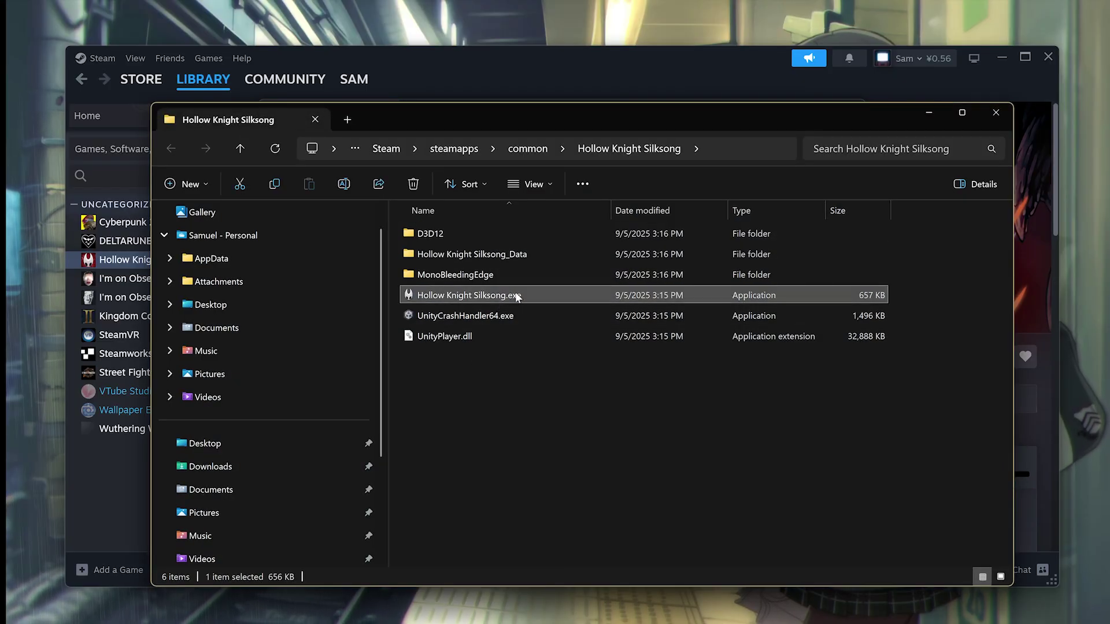
pyautogui.rightClick(511, 296)
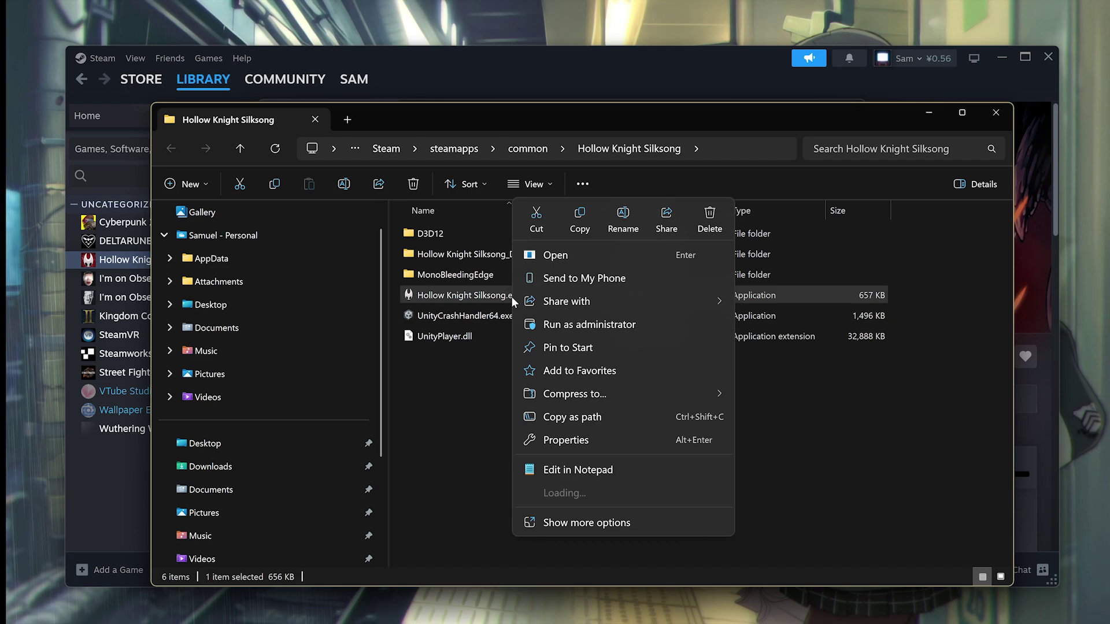
pyautogui.click(585, 441)
# Set the executable to run as administrator, apply, and close the game folder window
pyautogui.click(960, 324)
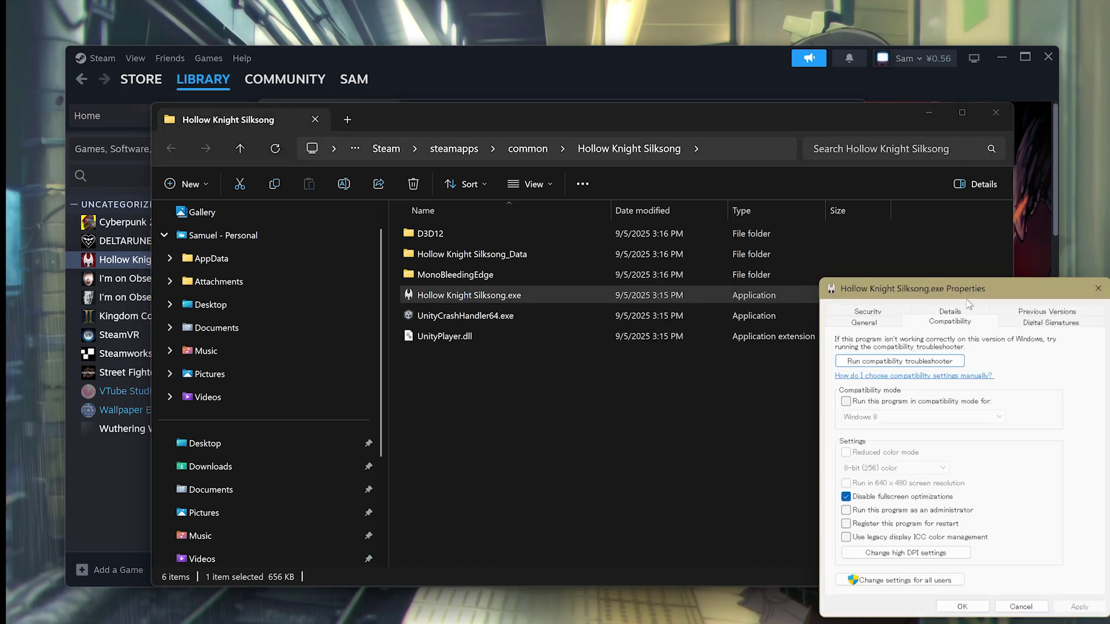
pyautogui.moveTo(925, 288); pyautogui.dragTo(609, 256)
pyautogui.click(614, 481)
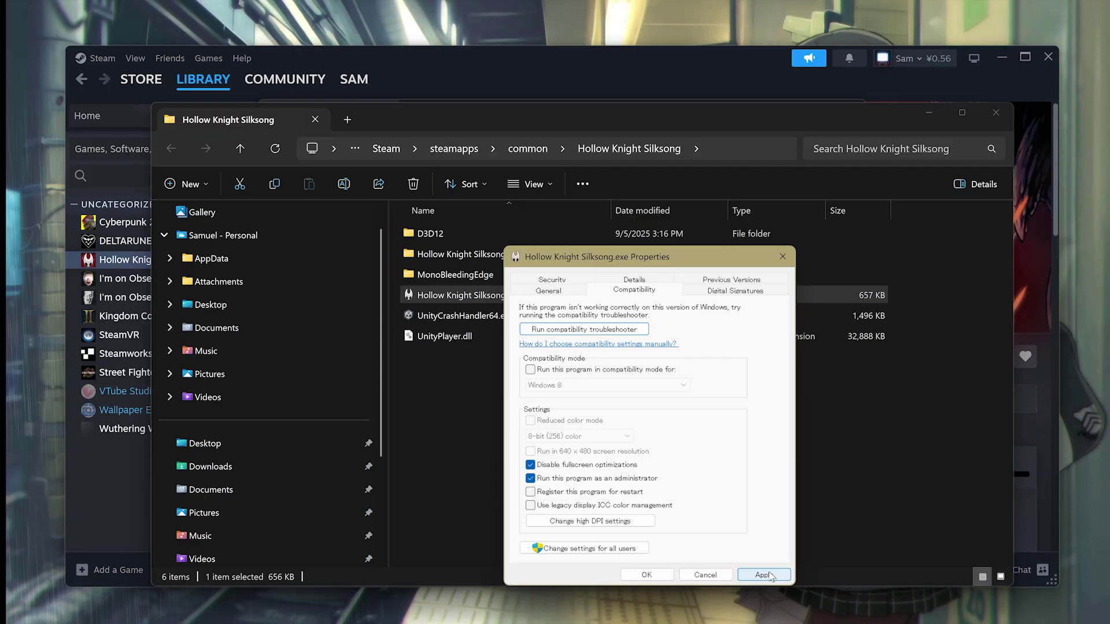
pyautogui.click(769, 576)
pyautogui.click(654, 576)
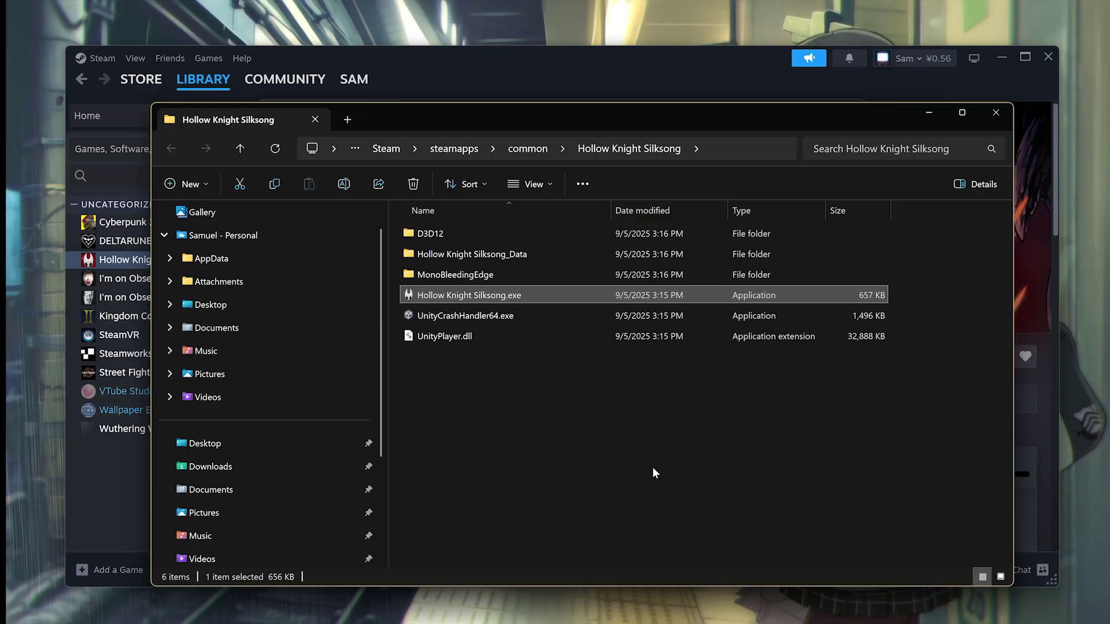
pyautogui.click(994, 112)
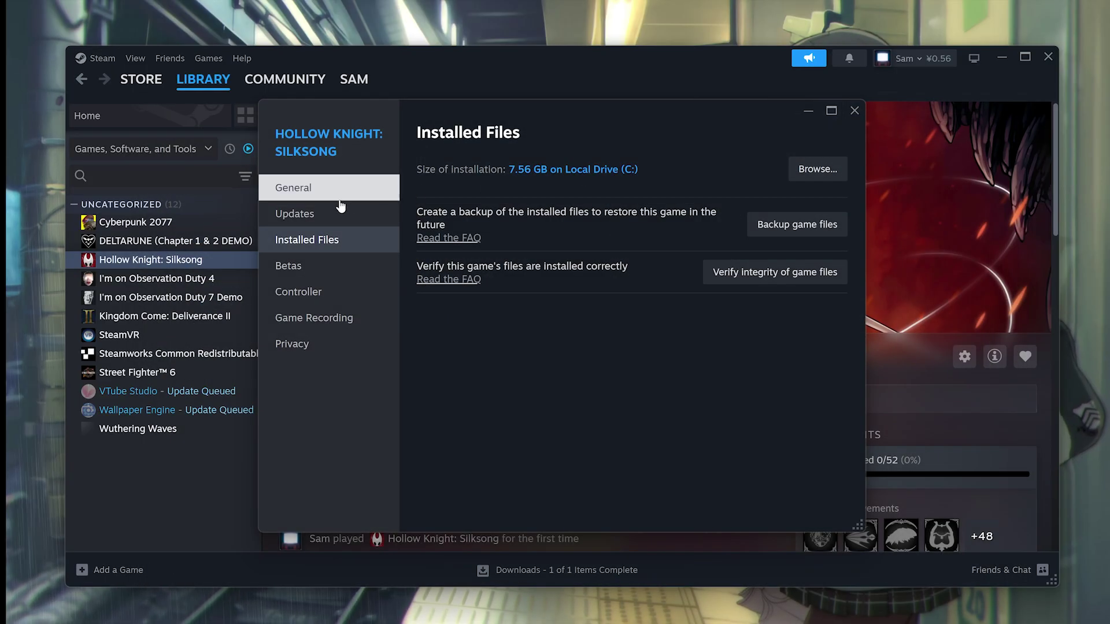
# Show General in Silksong's Steam Properties, then bring up Discord
pyautogui.click(319, 194)
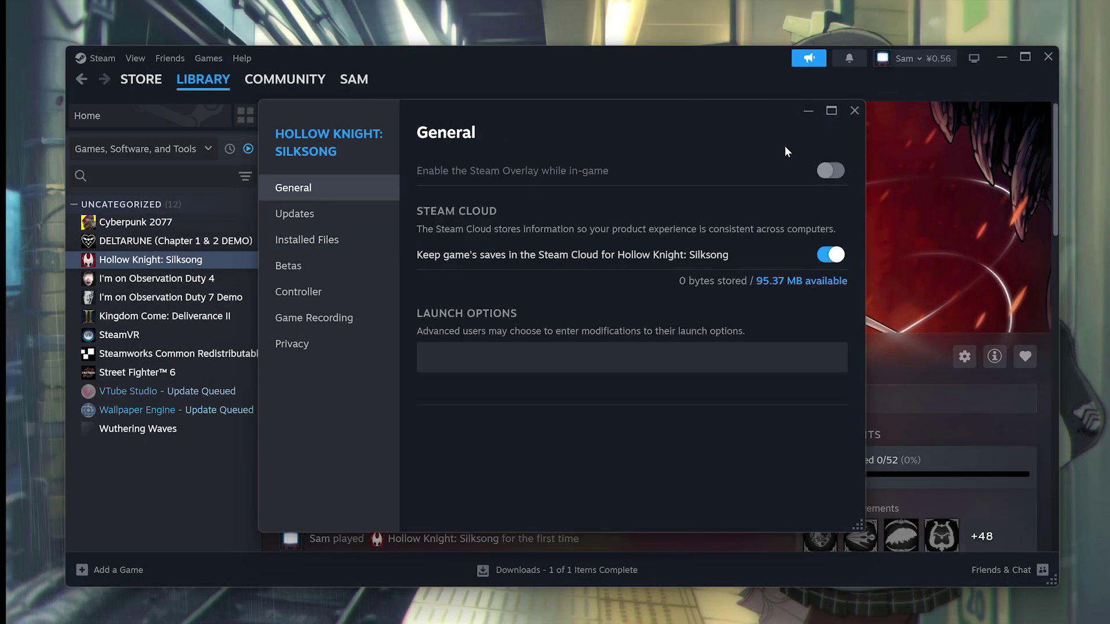
pyautogui.moveTo(408, 620)
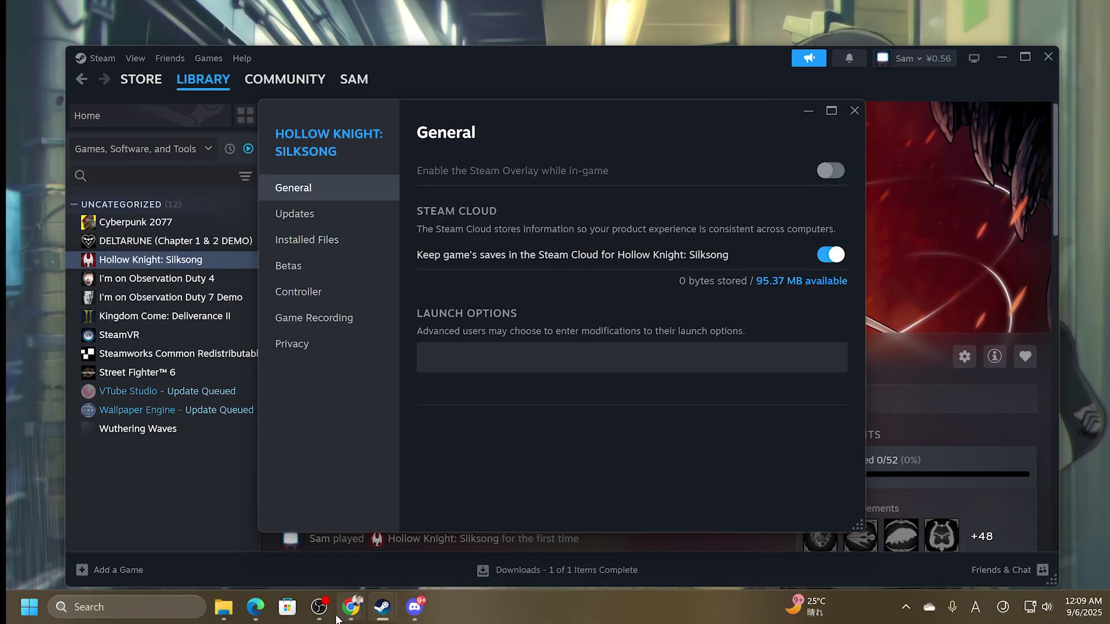
pyautogui.click(414, 608)
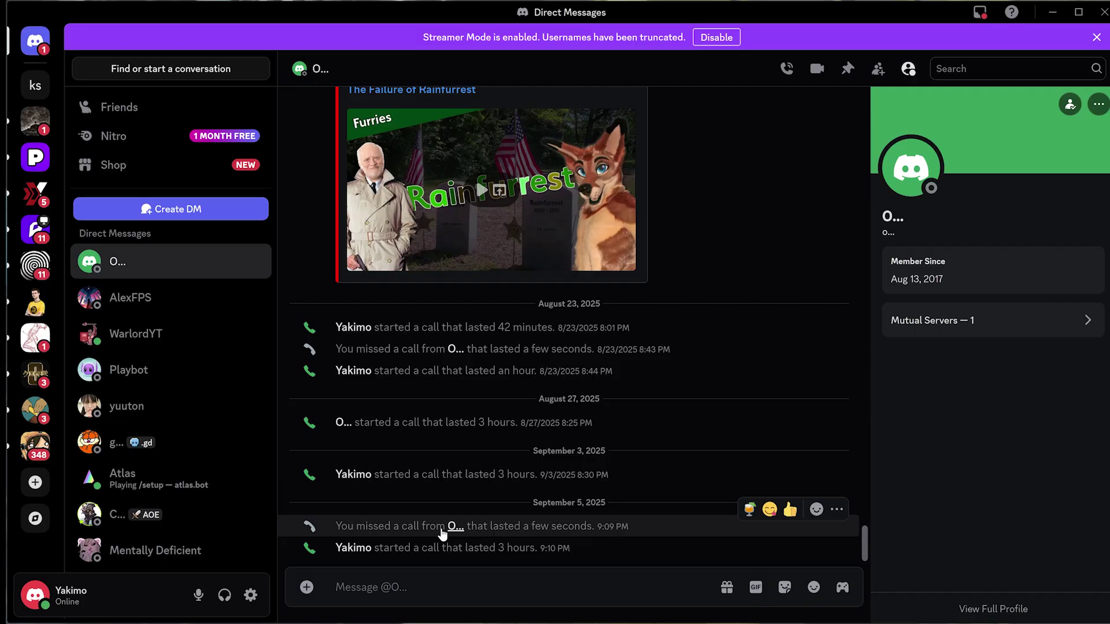
# Confirm both overlays are off in Discord's Game Overlay settings, then minimize Discord
pyautogui.click(250, 595)
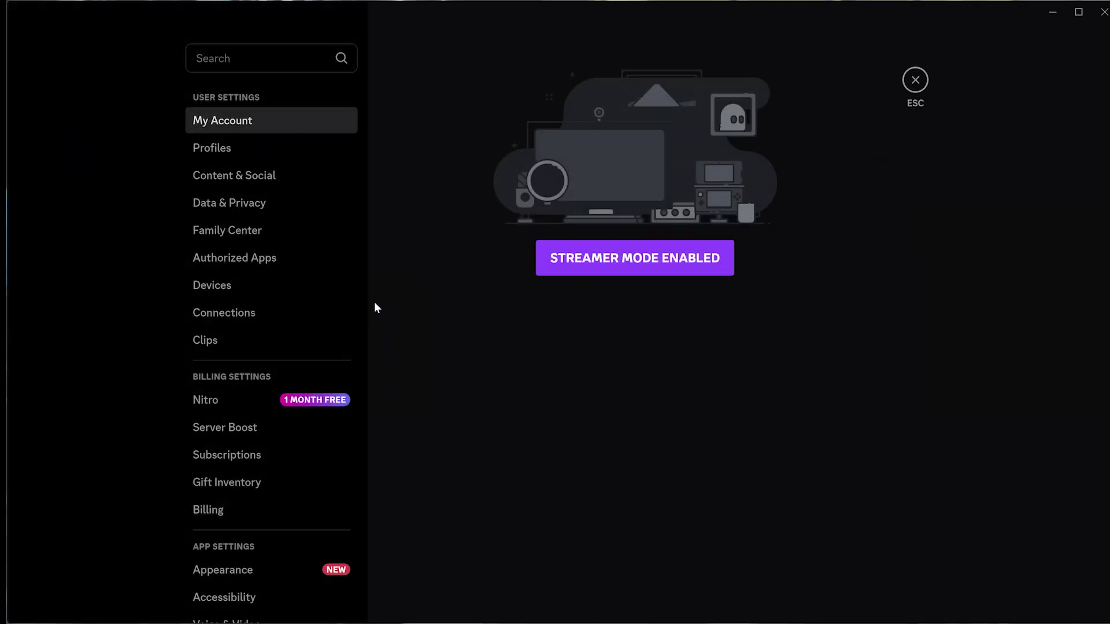
pyautogui.scroll(-8, 276, 432)
pyautogui.click(277, 433)
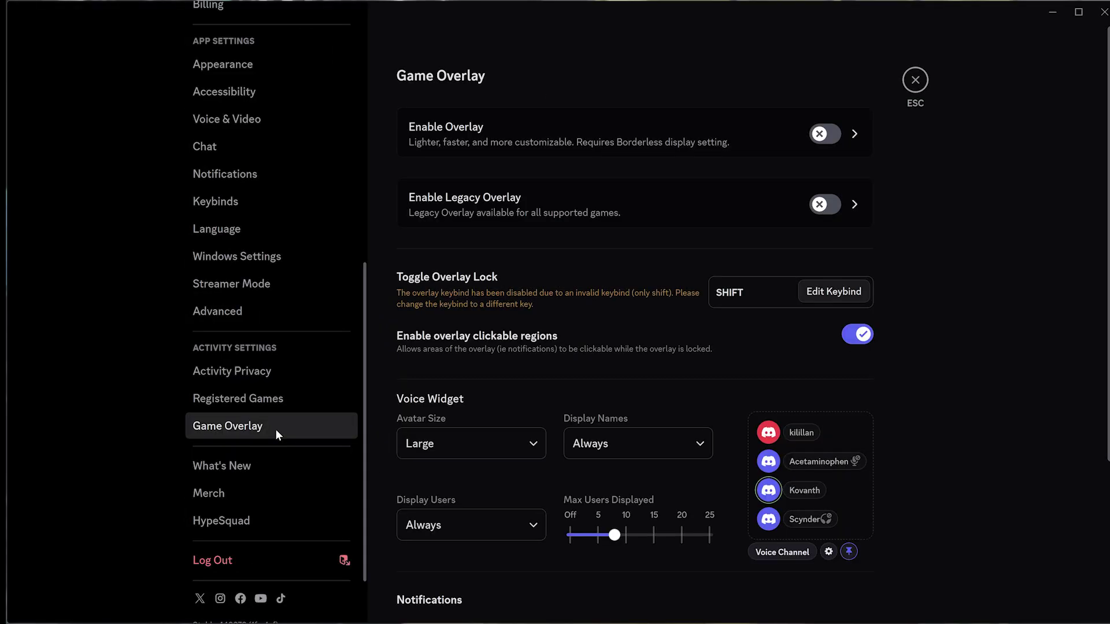
pyautogui.click(1054, 14)
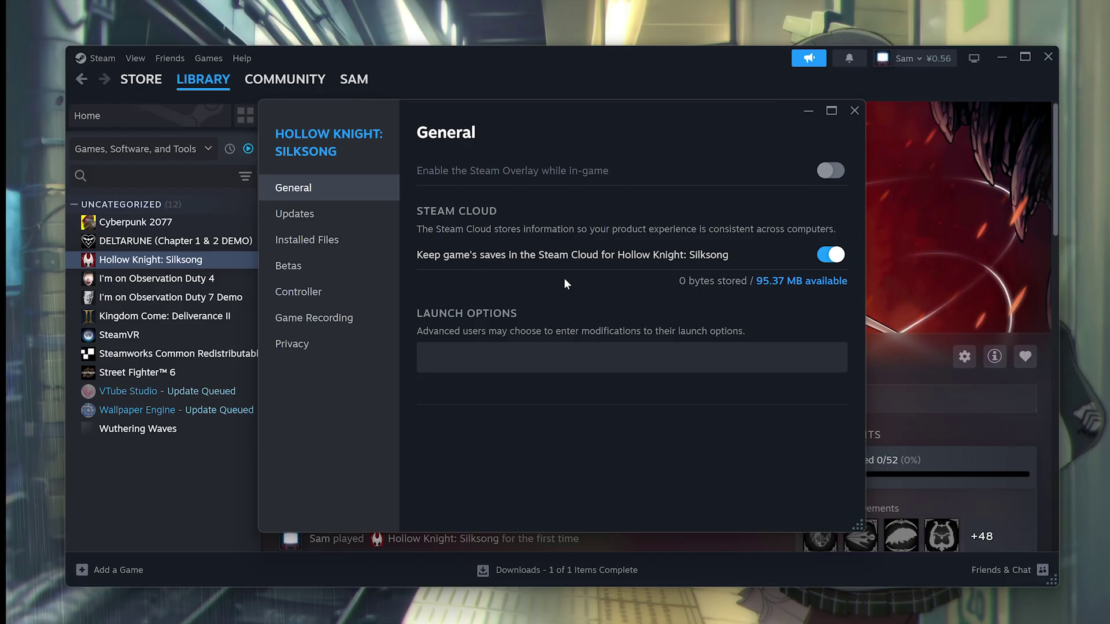
# Close Silksong's Properties, minimize Steam, and open Windows Defender Firewall
pyautogui.click(855, 111)
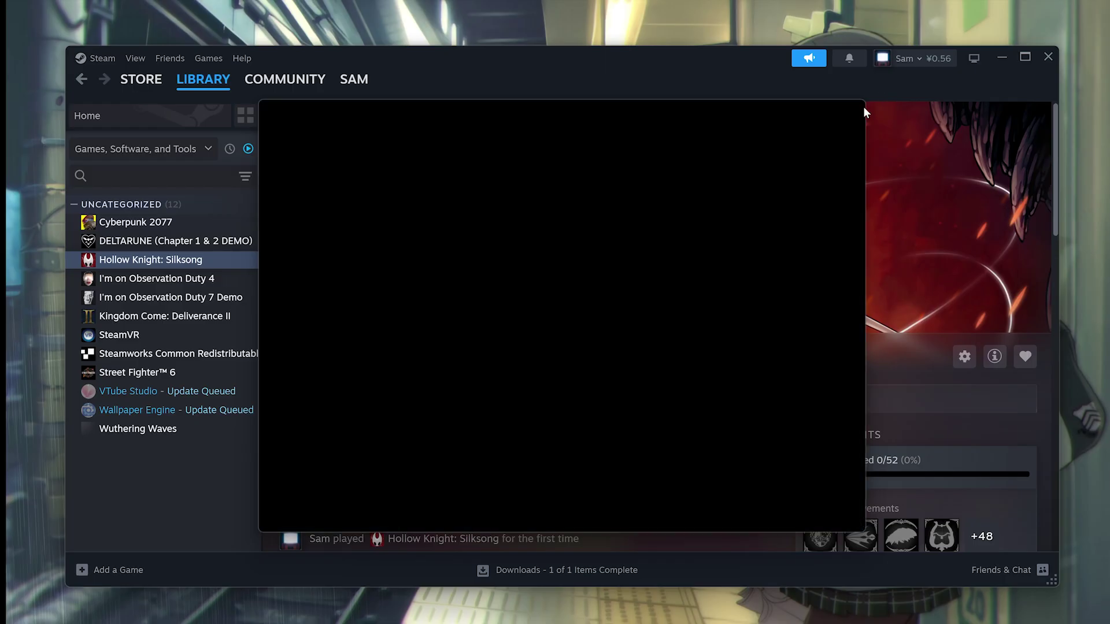
pyautogui.click(1002, 57)
pyautogui.click(118, 616)
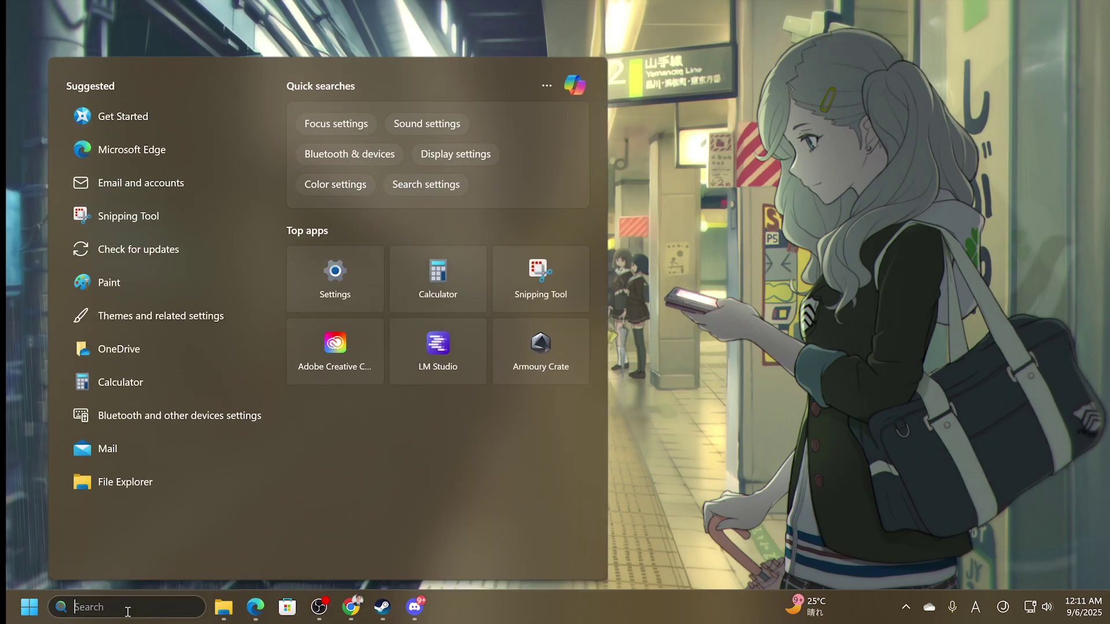
pyautogui.write('windows de')
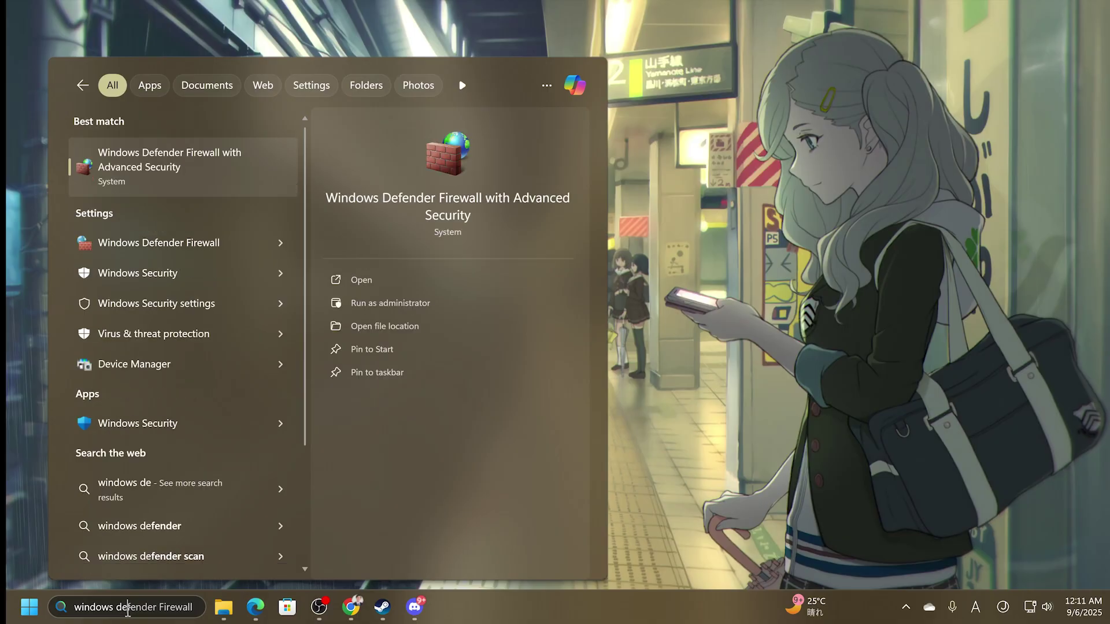
pyautogui.press('Return')
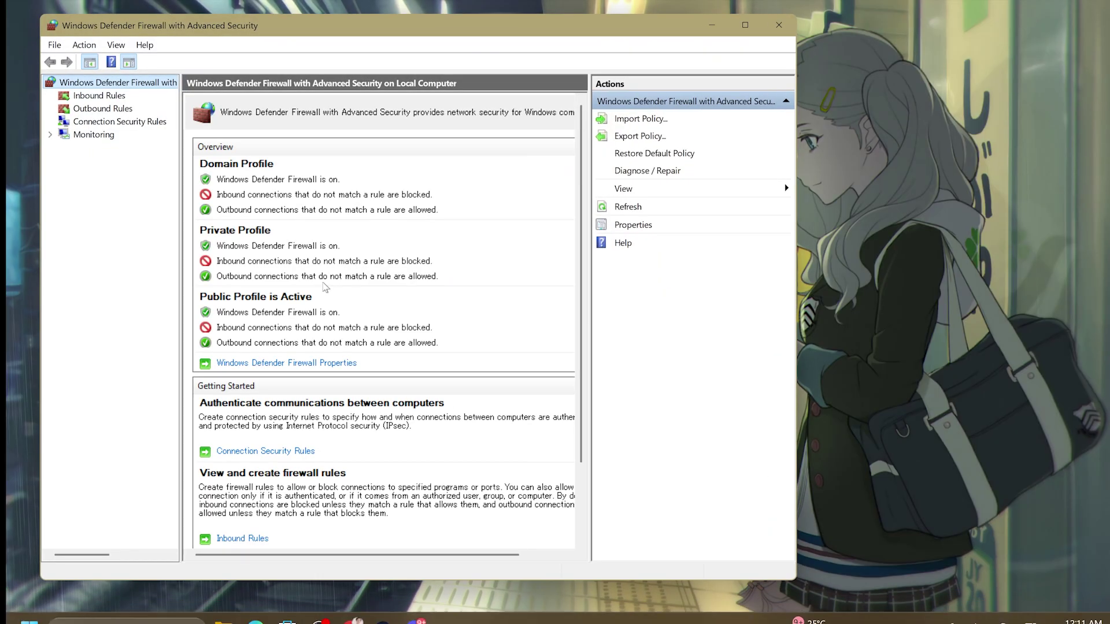
# Close the firewall after checking all profiles are on, and search for 'windows security'
pyautogui.click(784, 31)
pyautogui.click(134, 605)
pyautogui.write('windows security')
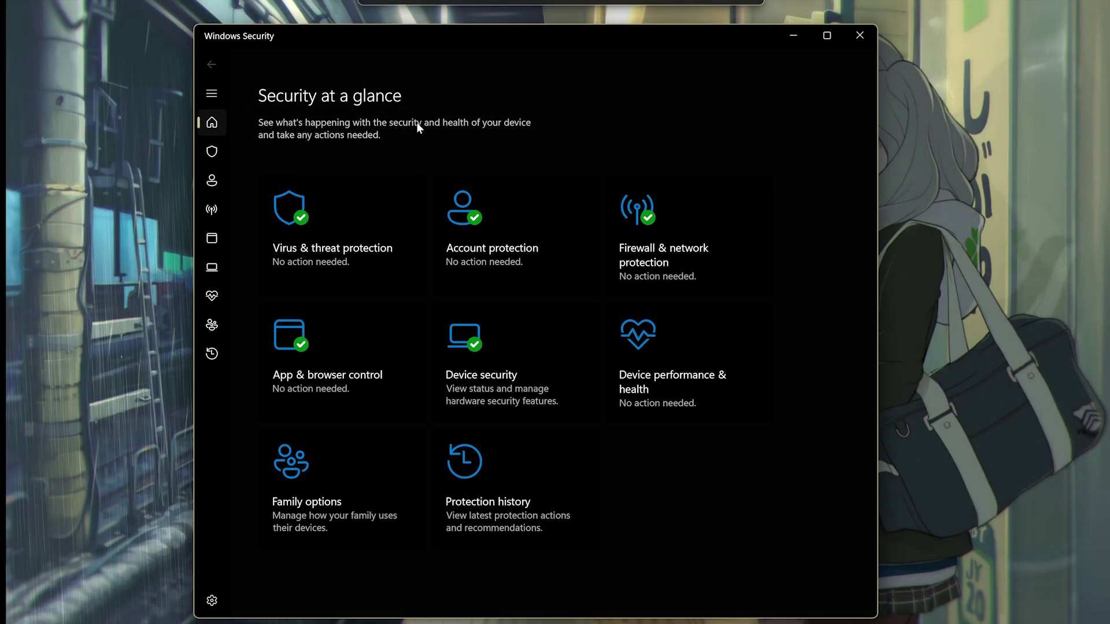
# Check Virus & threat protection shows no threats and real-time protection on, then close Windows Security
pyautogui.click(347, 270)
pyautogui.scroll(-1, 393, 247)
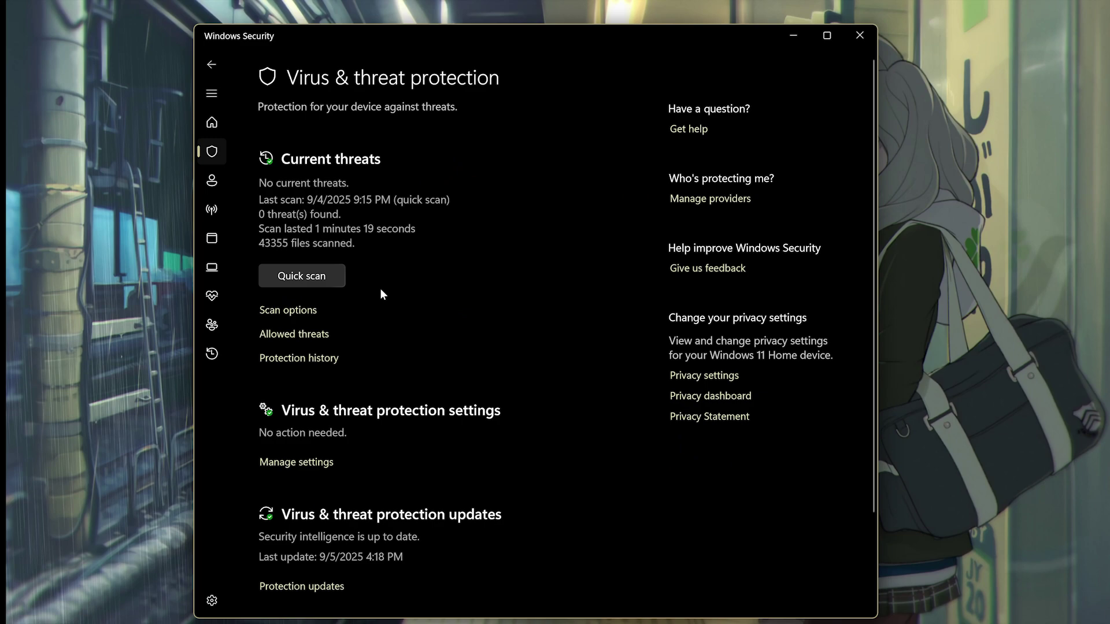
pyautogui.scroll(-2, 386, 286)
pyautogui.scroll(2, 393, 278)
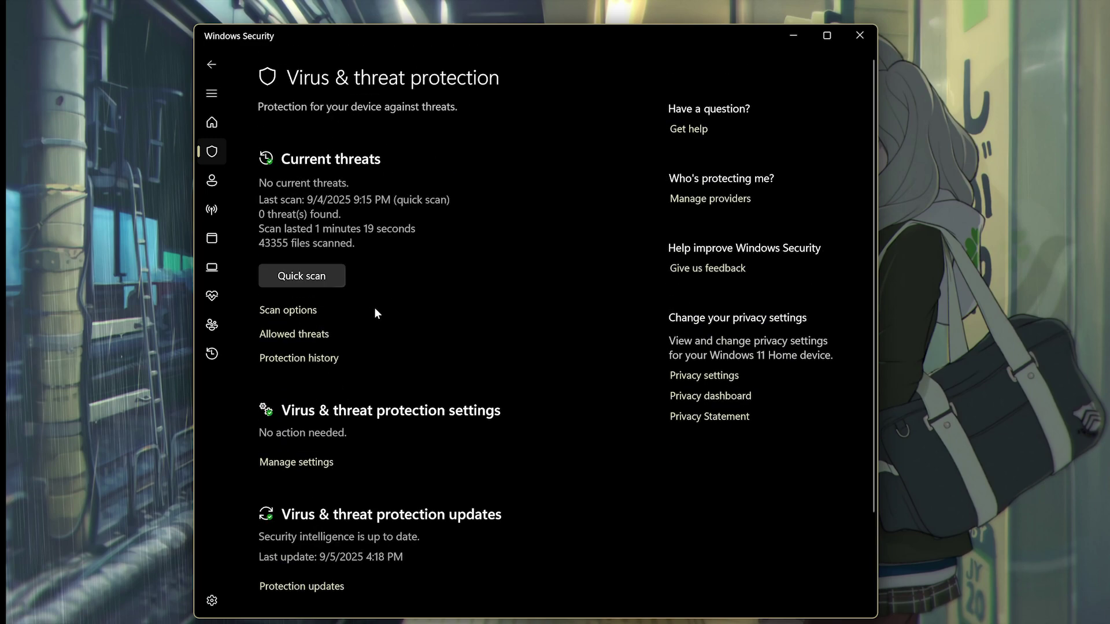
pyautogui.click(319, 462)
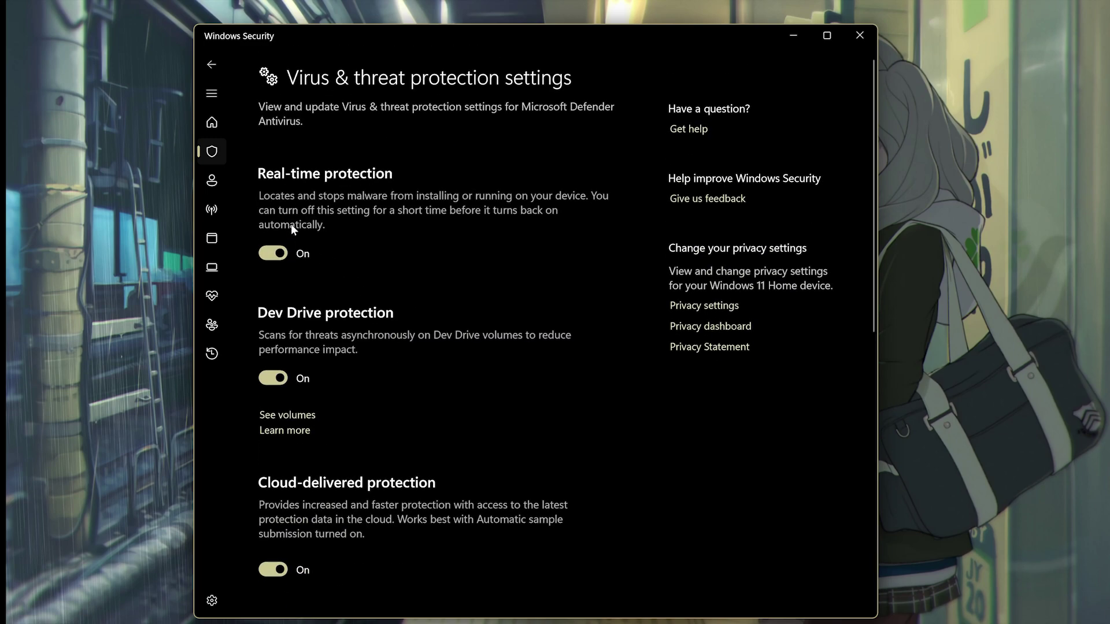
pyautogui.click(213, 60)
pyautogui.click(212, 60)
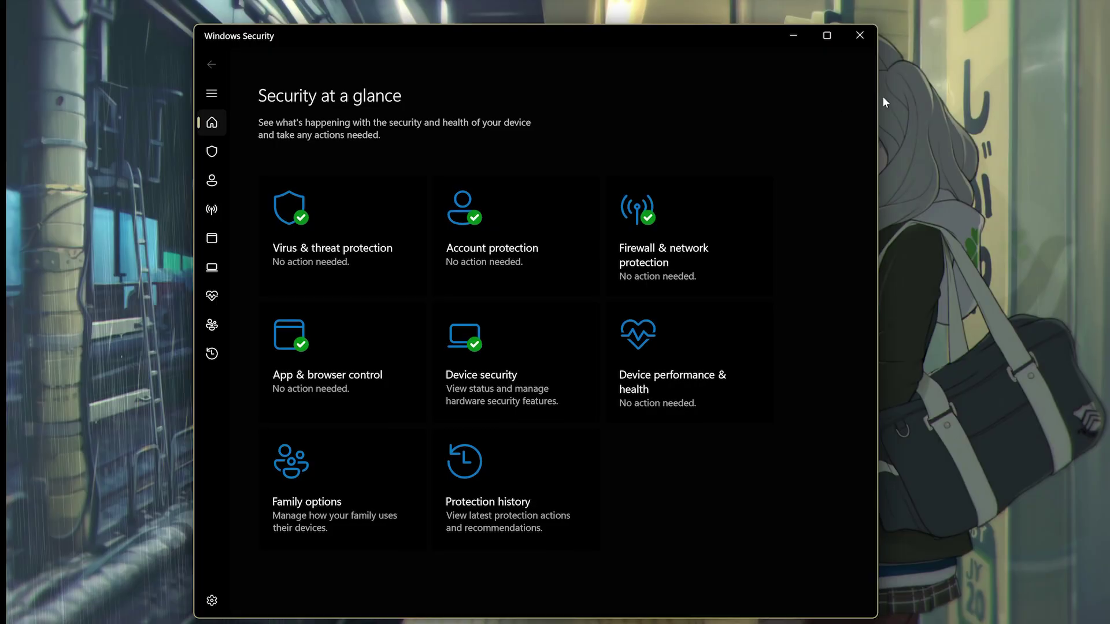
pyautogui.click(368, 255)
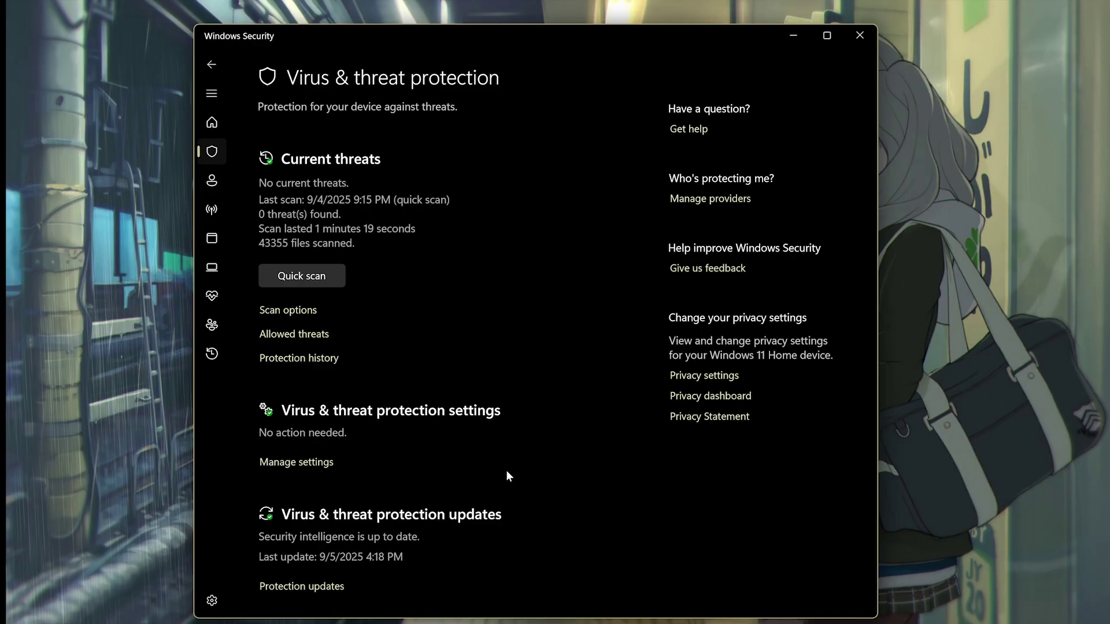
pyautogui.click(860, 35)
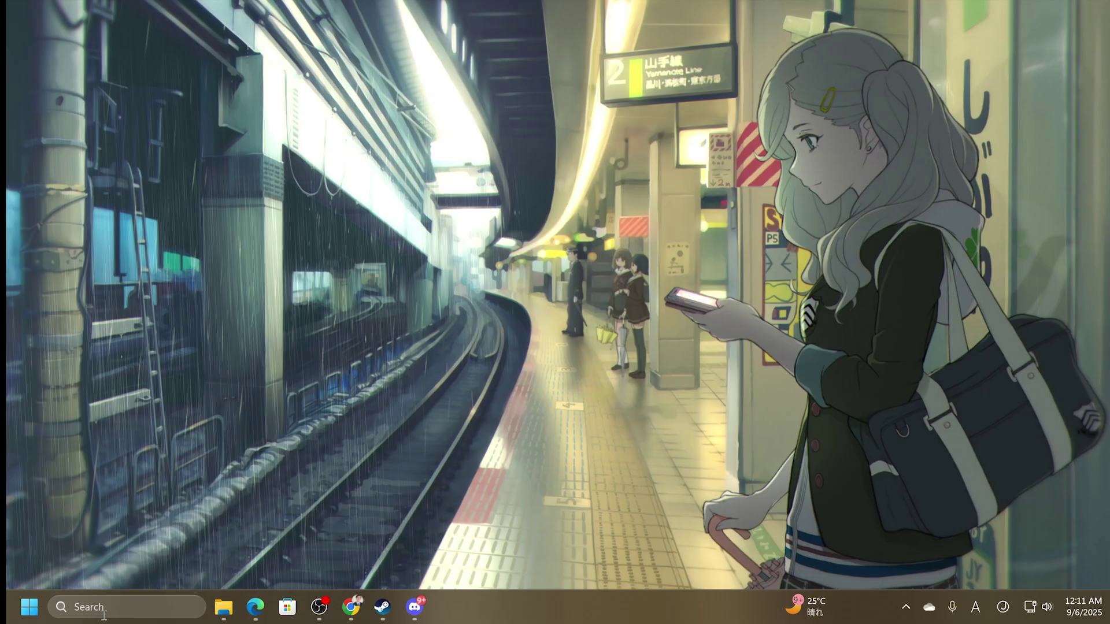
# Open the Windows Settings app by searching 'settings'
pyautogui.click(112, 607)
pyautogui.write('settings')
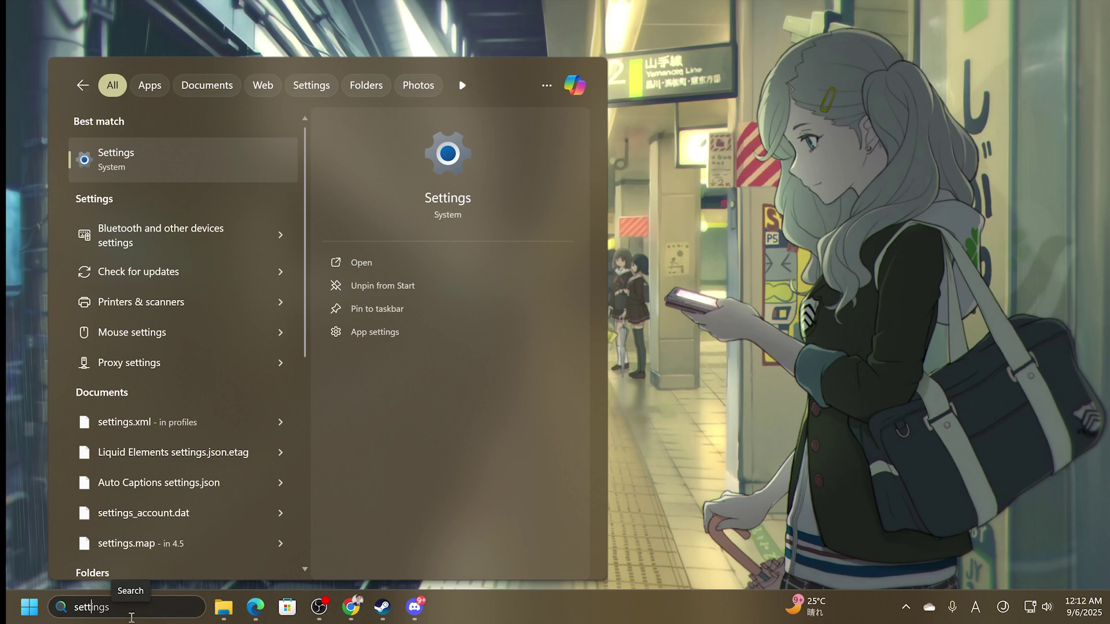
pyautogui.press('Return')
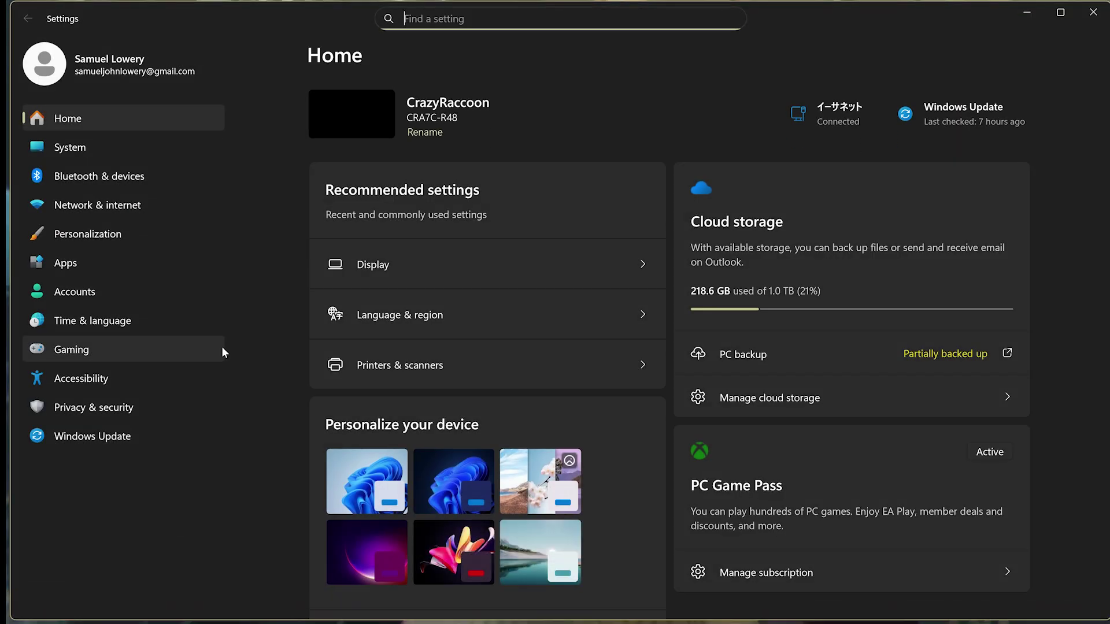
# Confirm 'Set time automatically' is On under Date & time, then close Settings and restore Steam
pyautogui.click(125, 325)
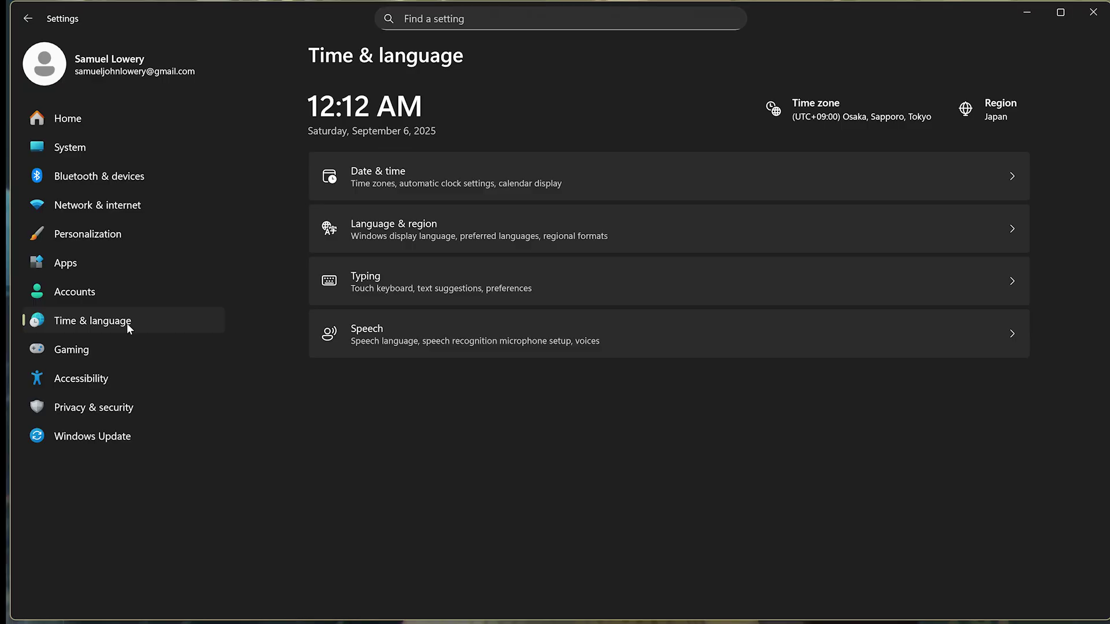
pyautogui.click(598, 183)
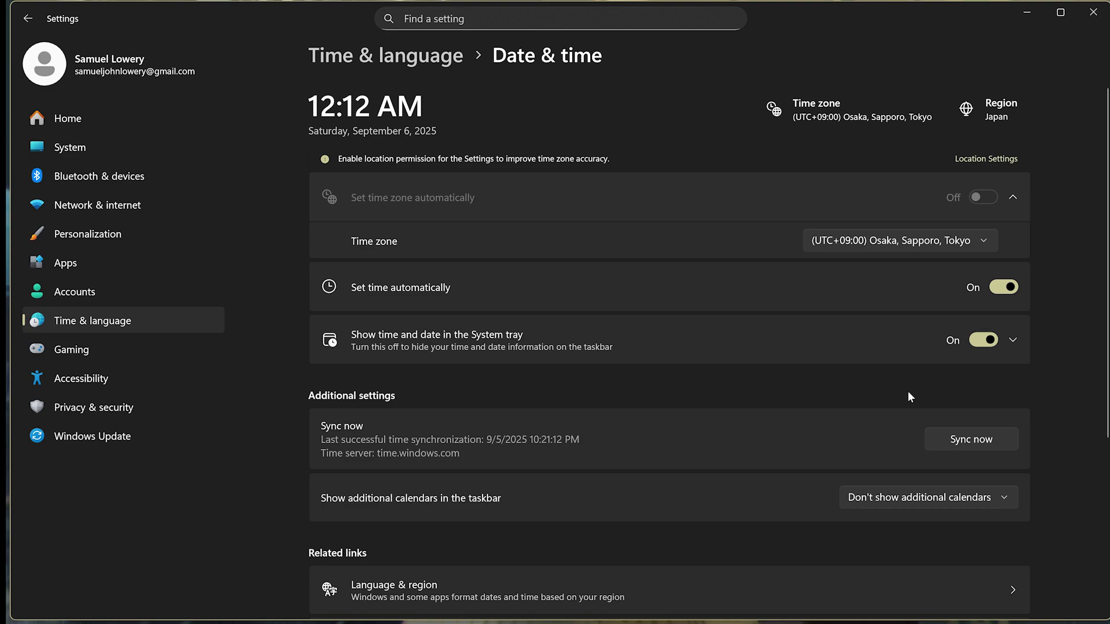
pyautogui.click(1086, 16)
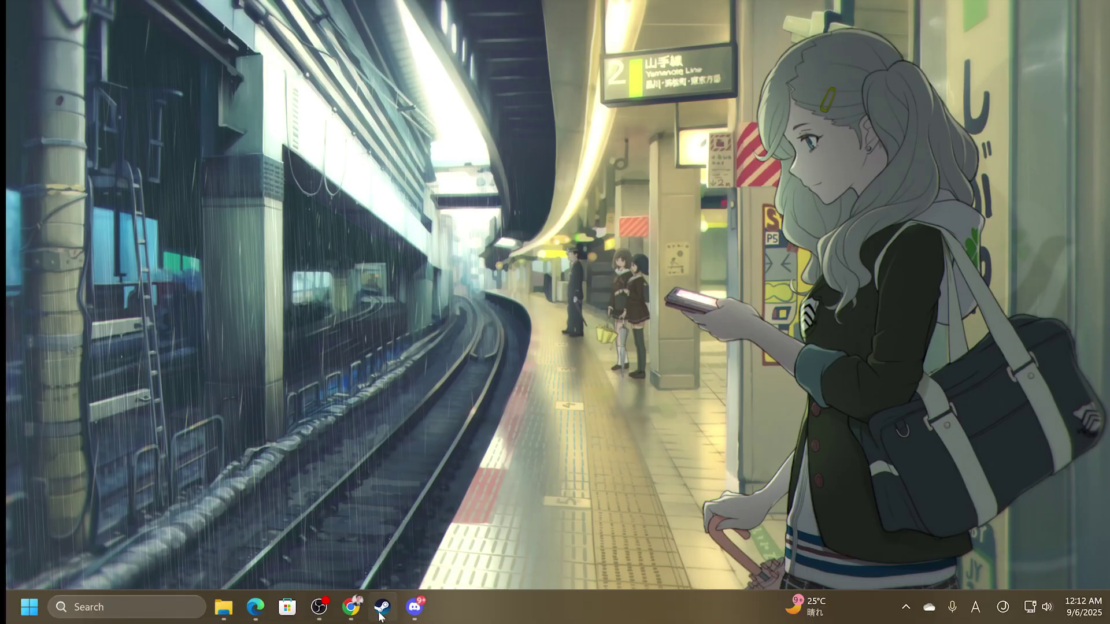
pyautogui.click(383, 605)
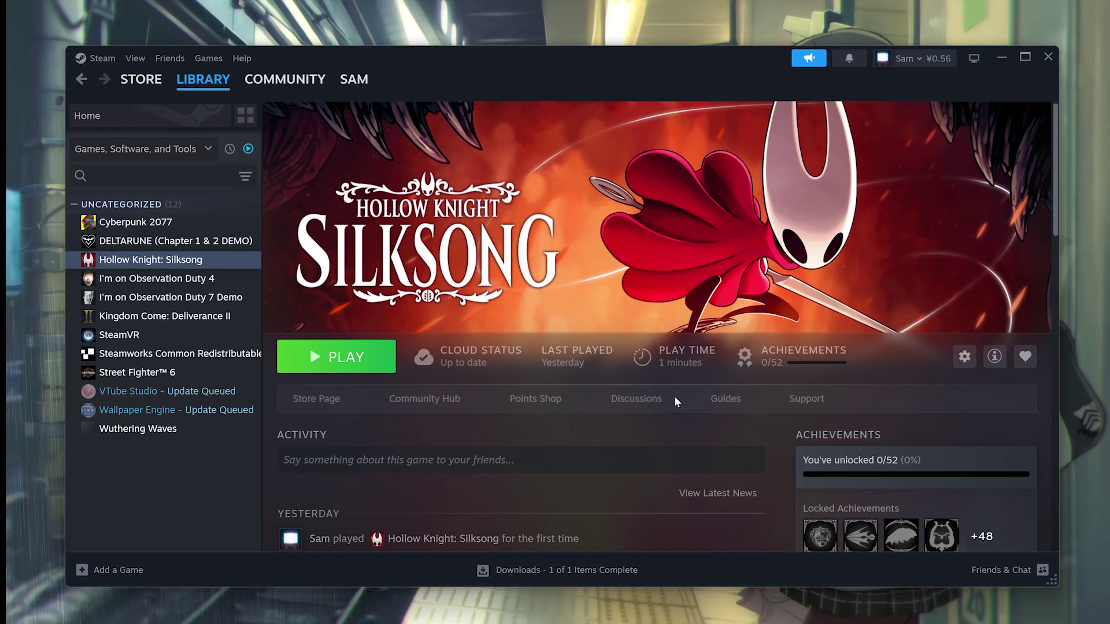